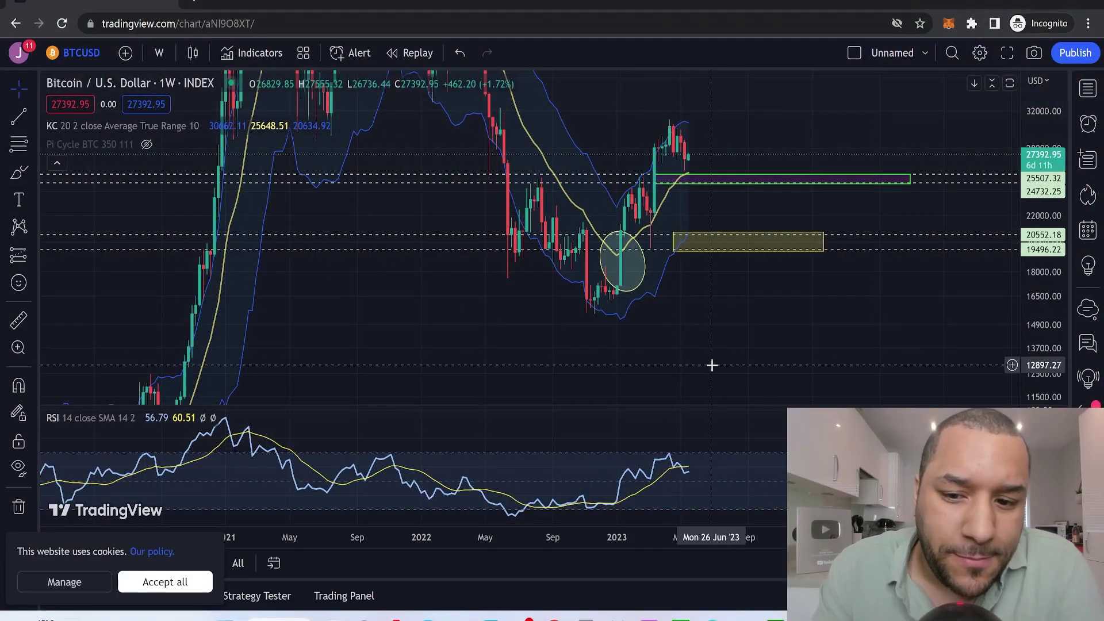
left_click_drag(712, 365, 730, 382)
scroll(730, 382, "down", 1)
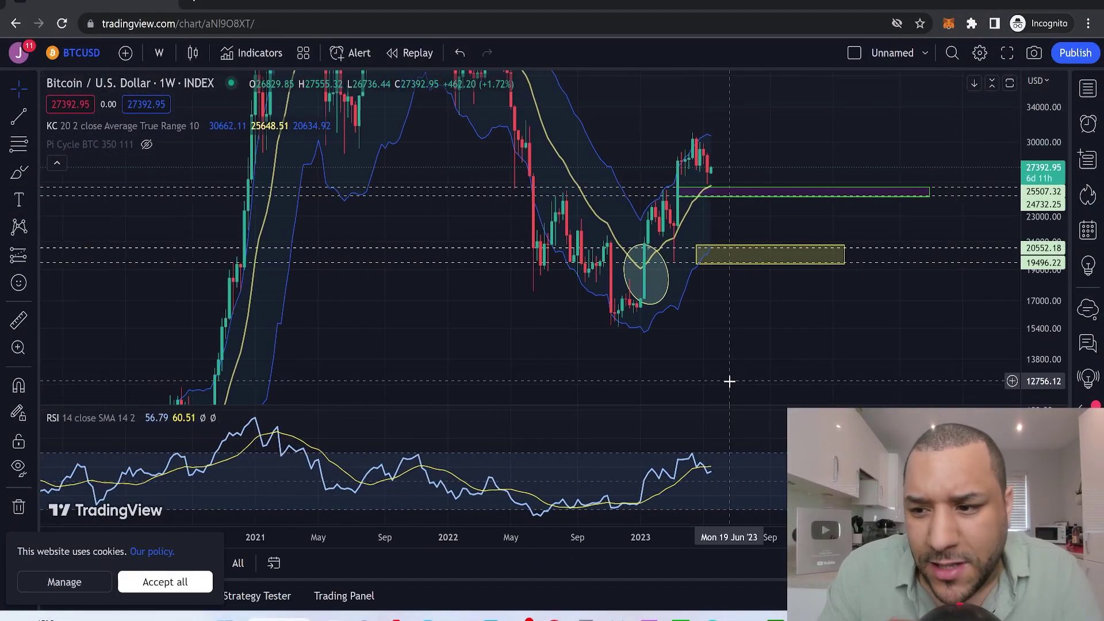
left_click_drag(1048, 132, 1001, 179)
left_click_drag(847, 308, 691, 359)
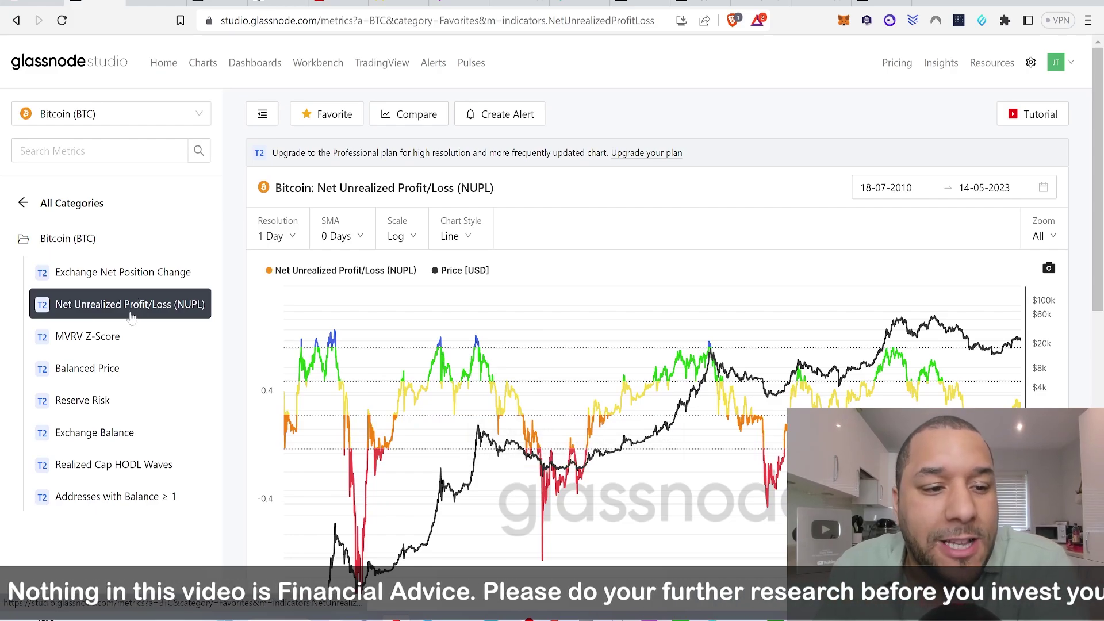
Review Bitcoin's Exchange Net Position Change, Net Unrealized Profit/Loss (NUPL) and MVRV Z-Score charts in Glassnode.
left_click(134, 277)
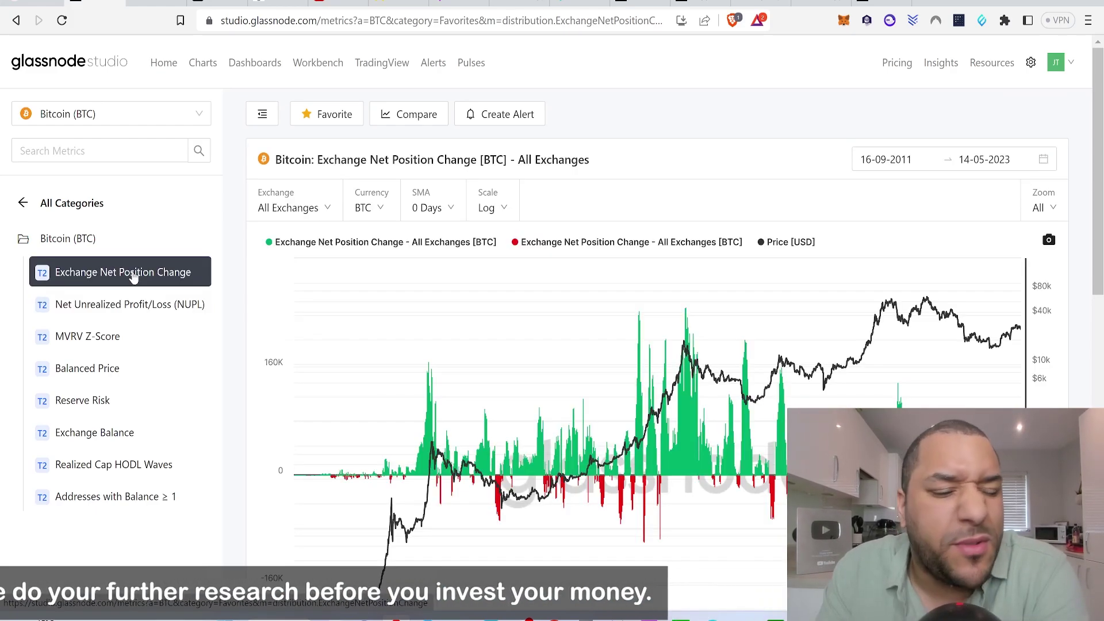
left_click(120, 308)
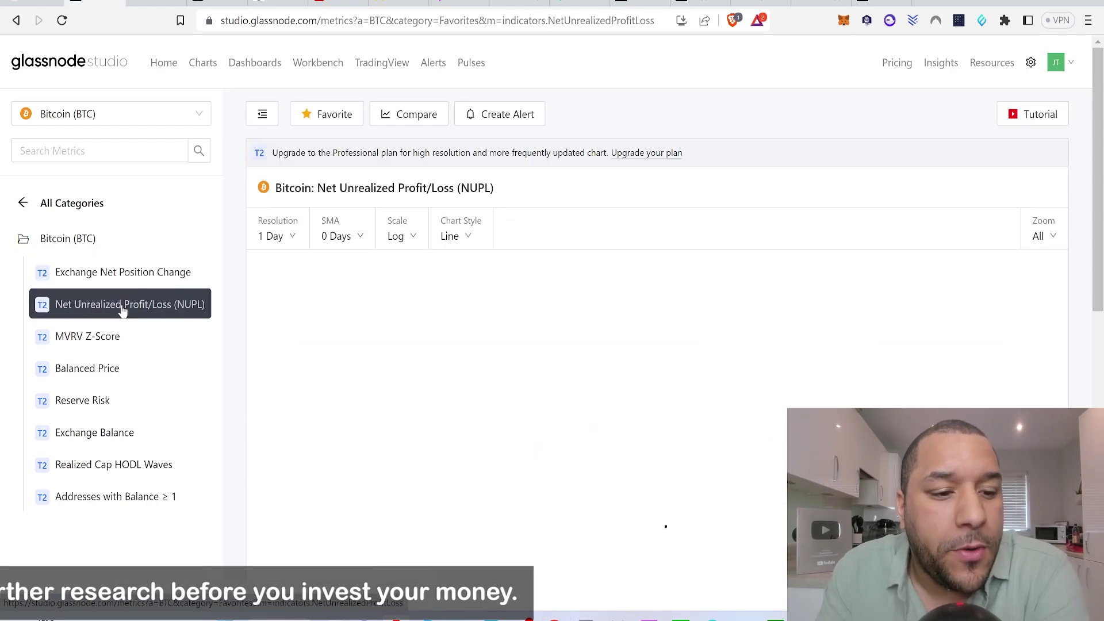
left_click(104, 351)
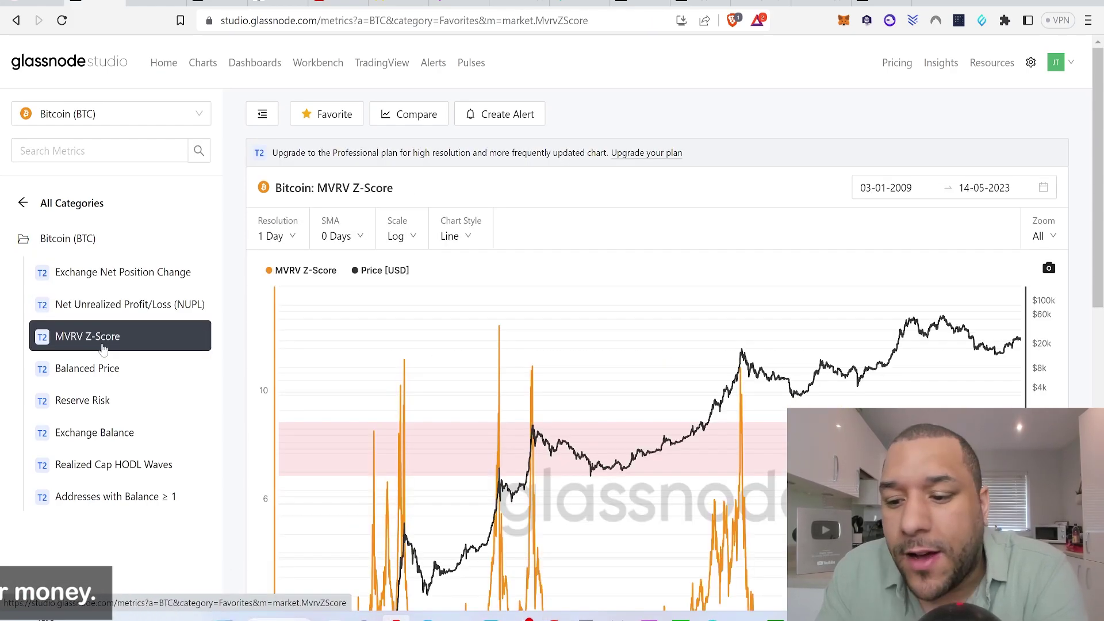
scroll(550, 314, "down", 3)
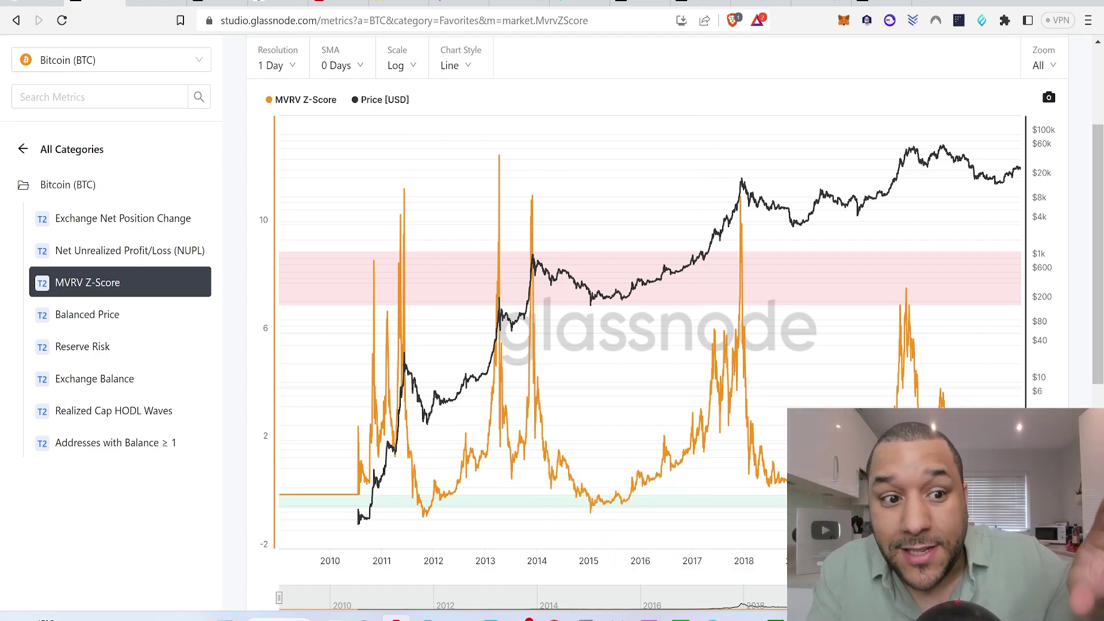
Switch to the TradingView BTCUSD weekly chart and examine price against the Keltner Channel midline from 2020 through the 2021 peaks and decline.
mouse_move(789, 617)
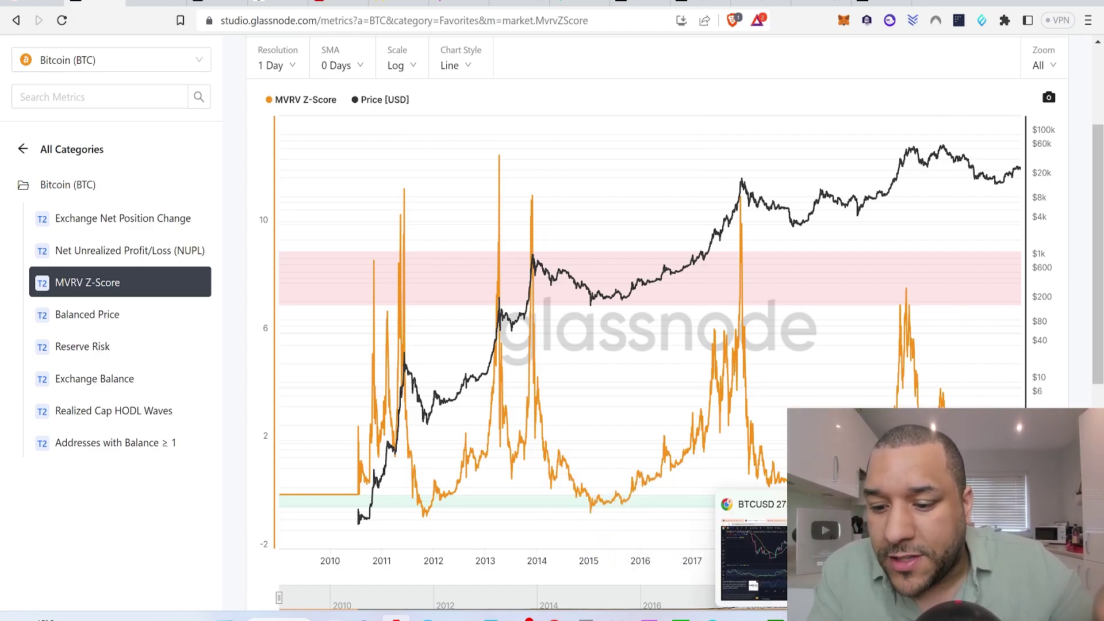
left_click(789, 561)
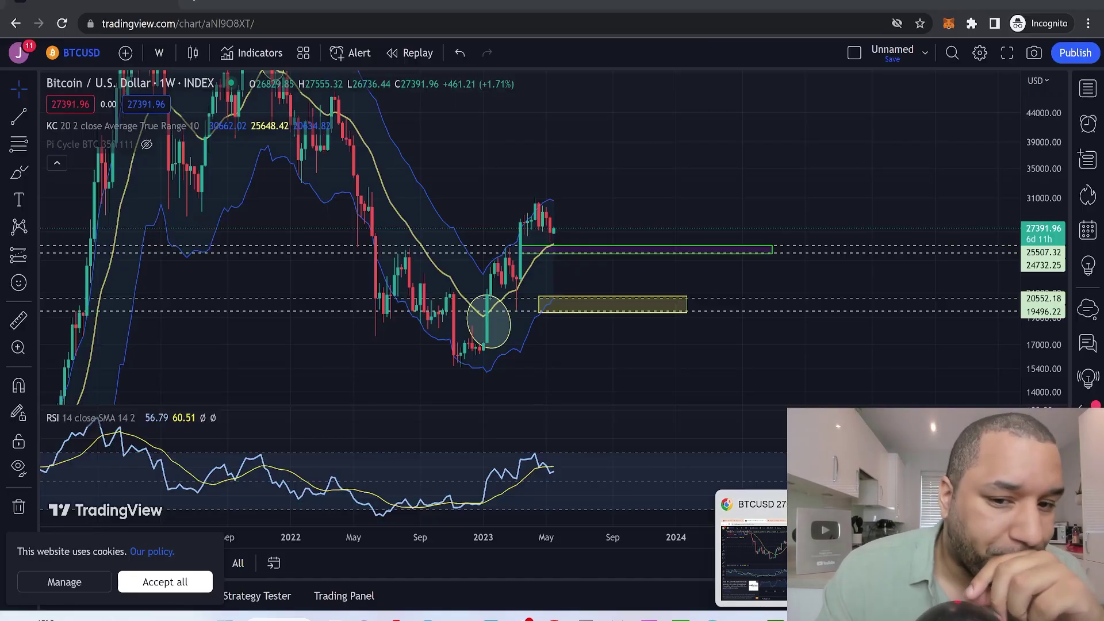
left_click_drag(688, 377, 765, 415)
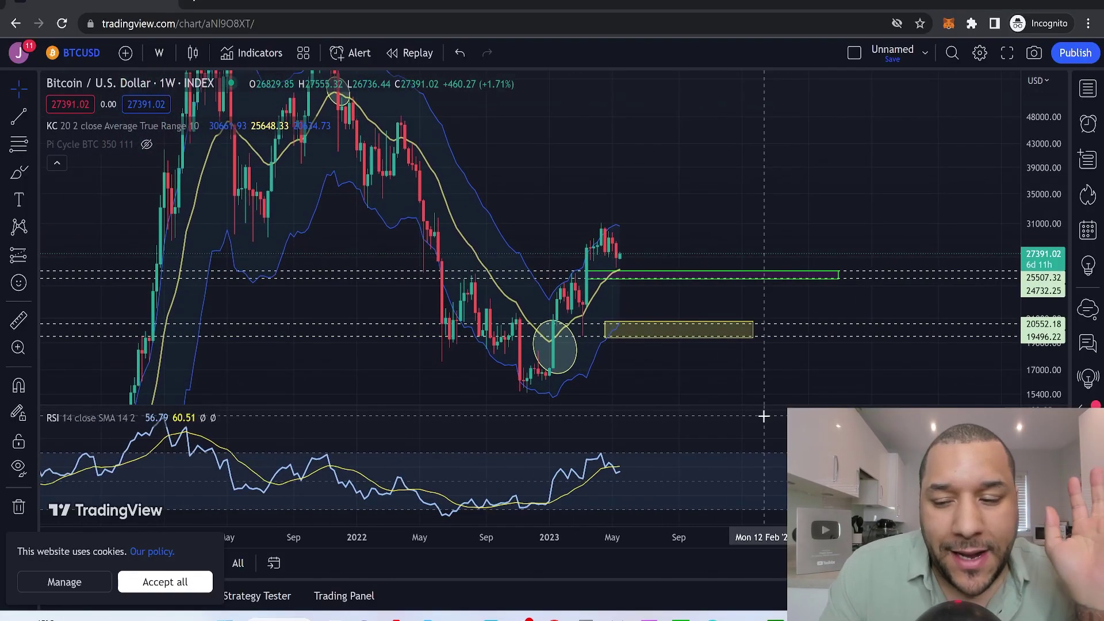
left_click_drag(1067, 171, 1067, 213)
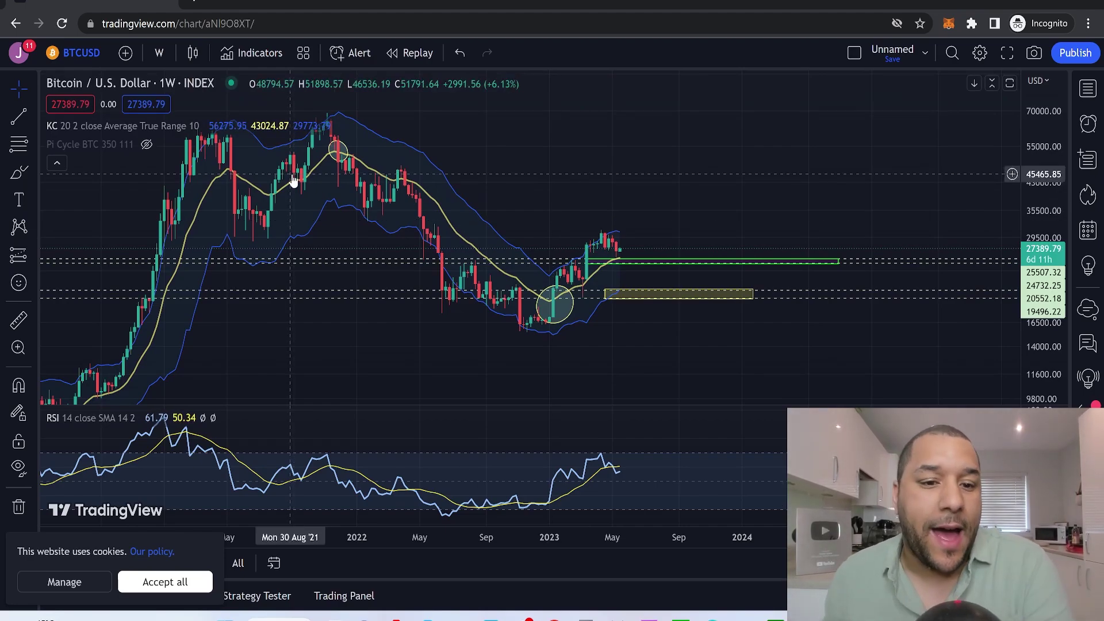
left_click_drag(336, 309, 763, 225)
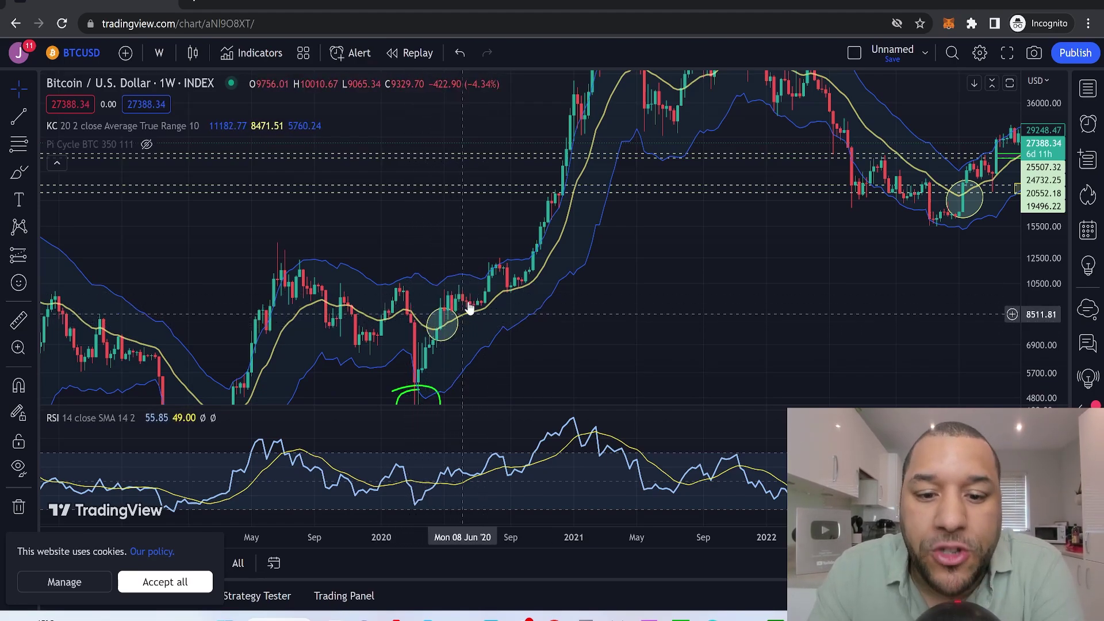
left_click_drag(699, 213, 661, 326)
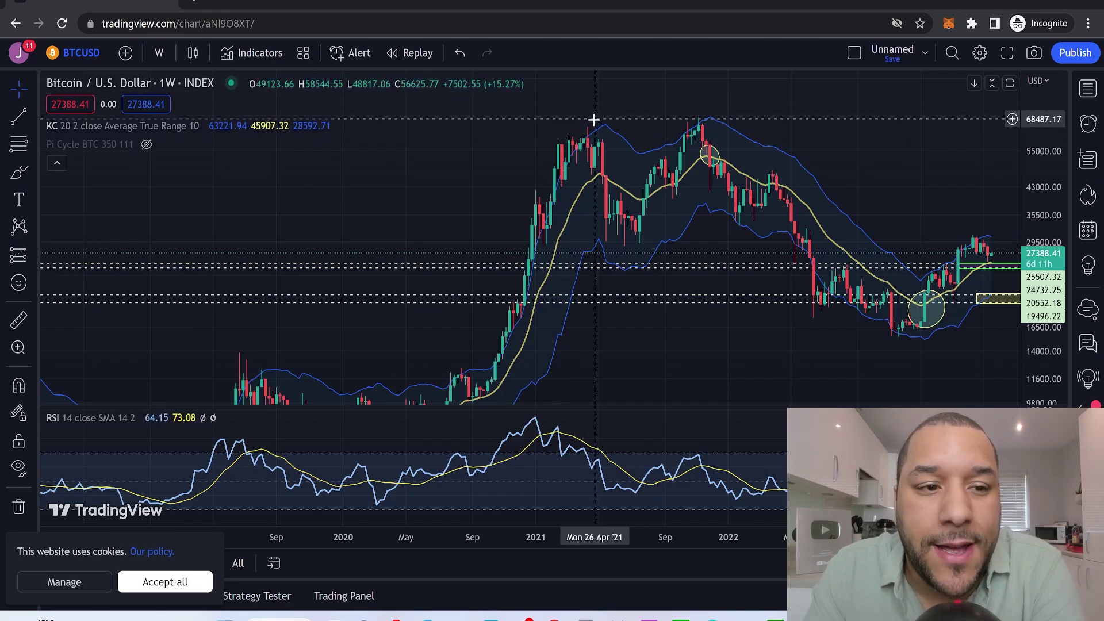
left_click(159, 53)
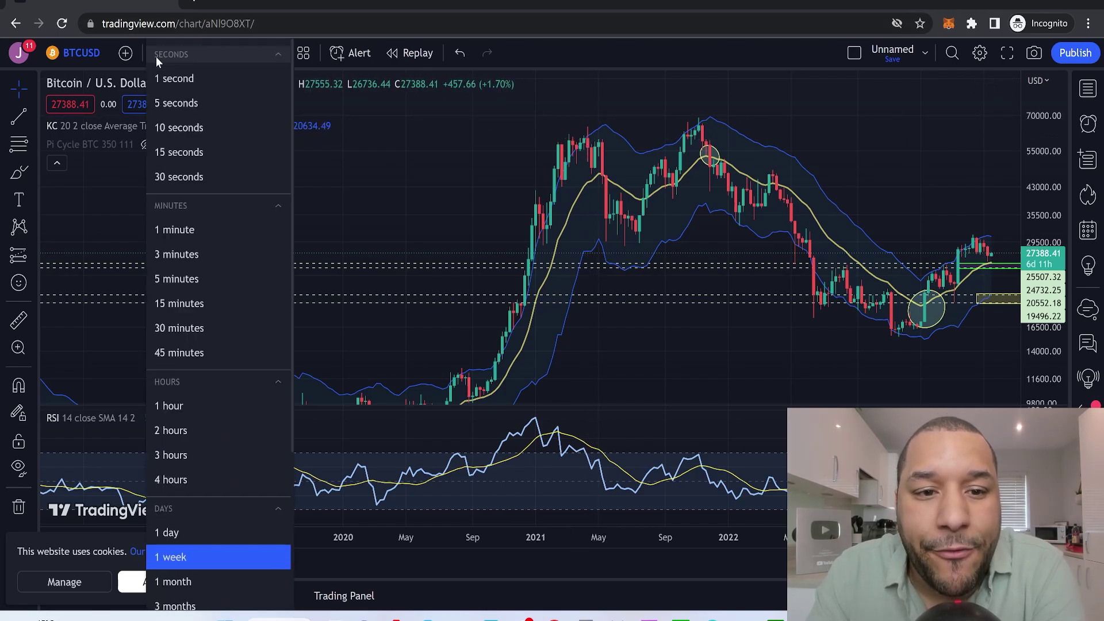
left_click(441, 197)
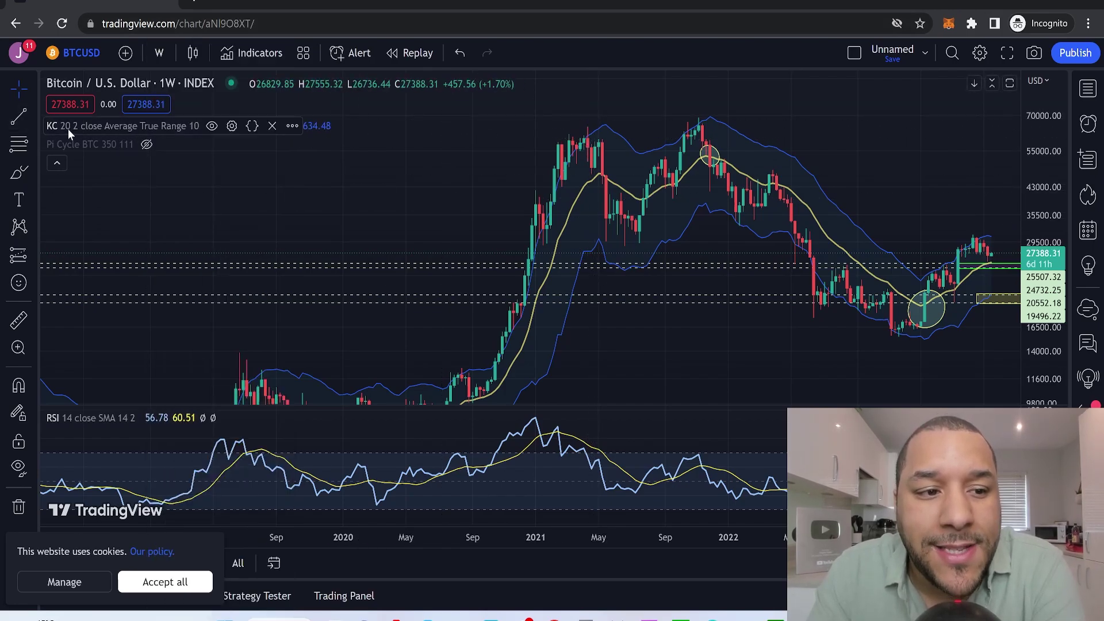
left_click_drag(700, 370, 492, 382)
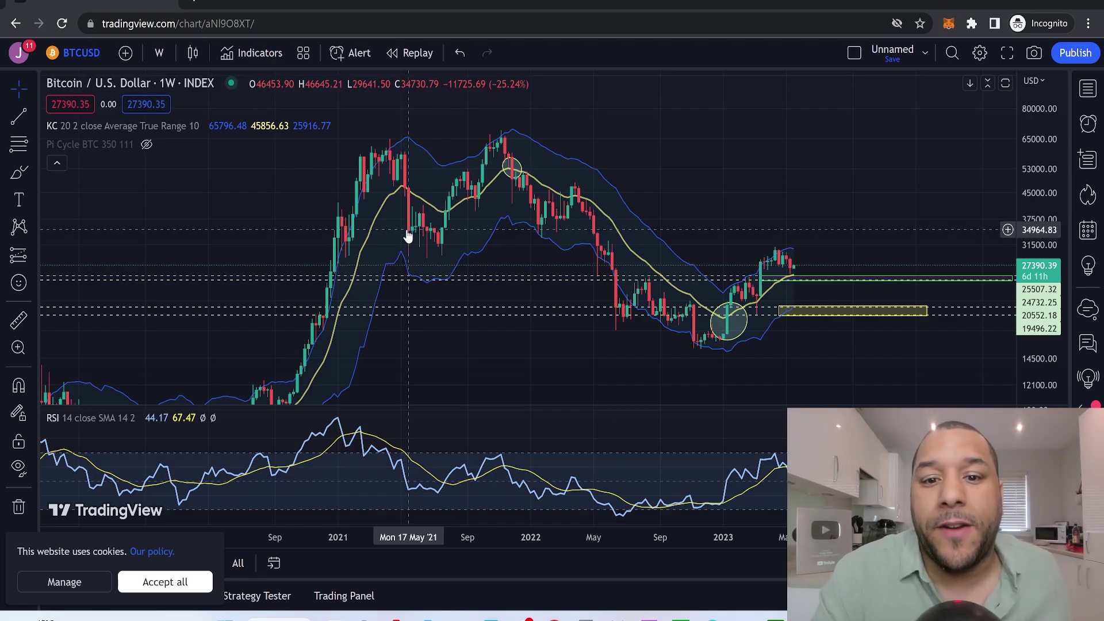
left_click(520, 178)
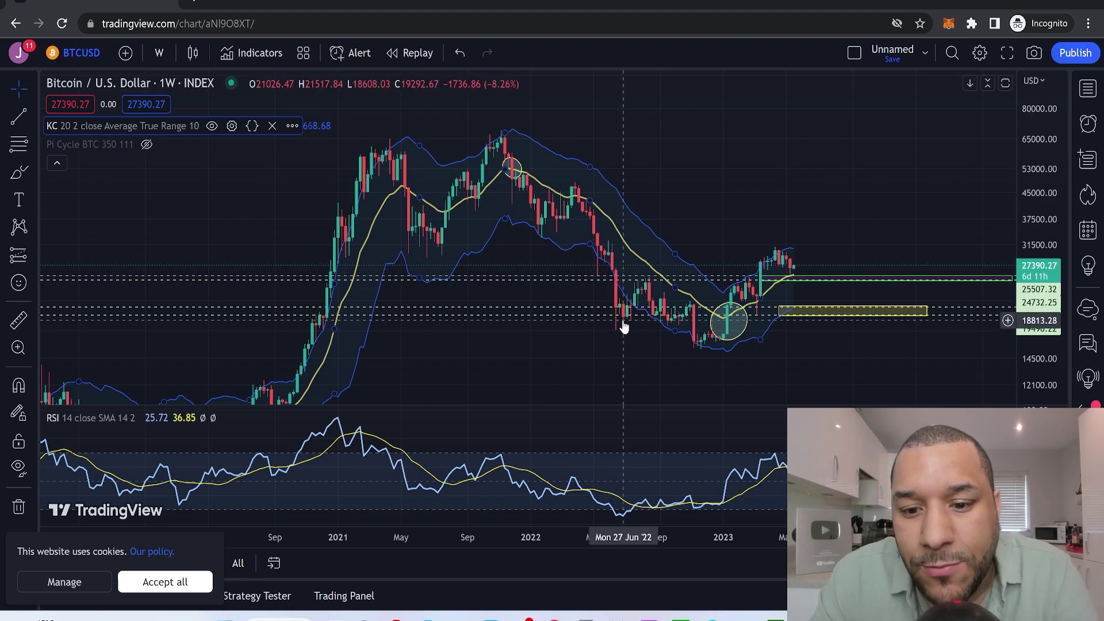
Circle the mid-2022 price lows with a freehand brush stroke, coloured yellow and 3px thick.
left_click(19, 173)
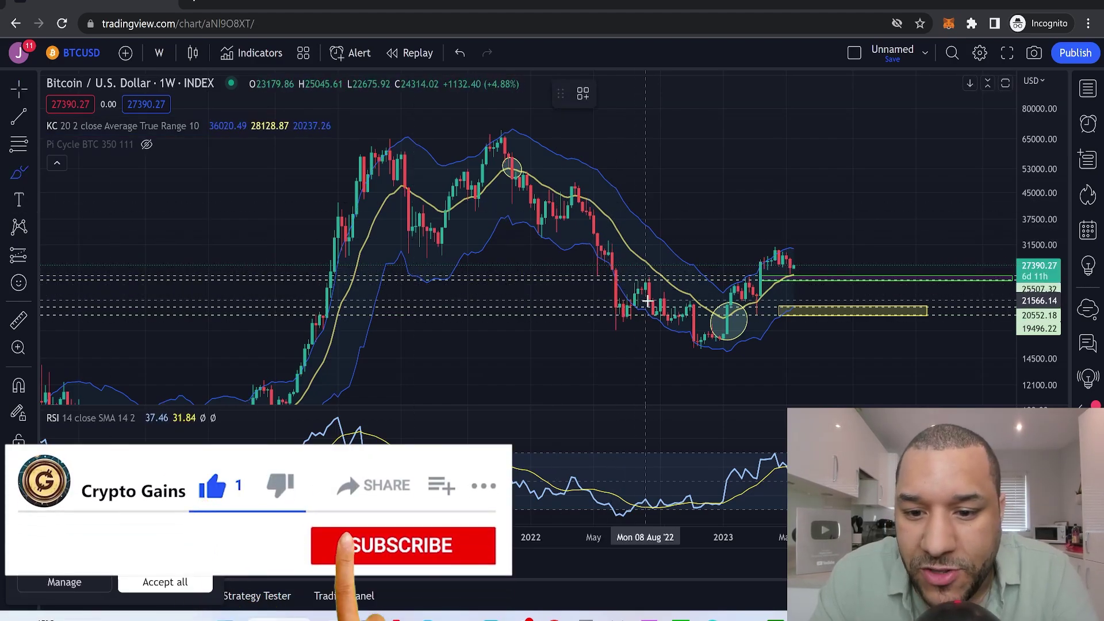
mouse_move(604, 295)
left_mouse_down()
mouse_move(604, 333)
mouse_move(599, 299)
left_mouse_up()
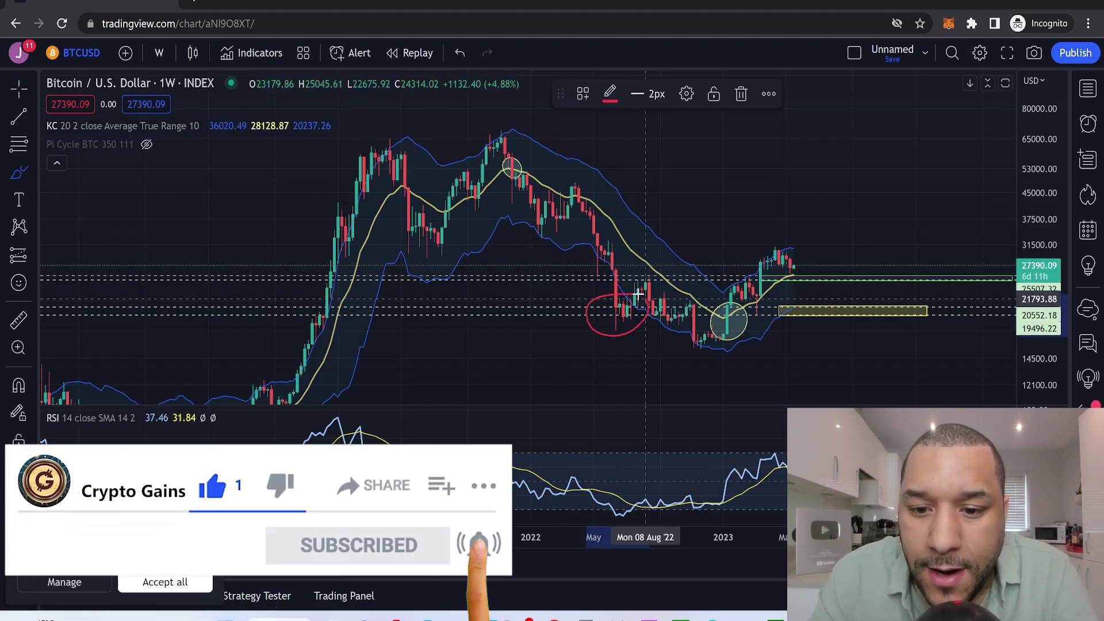
right_click(607, 96)
left_click(610, 94)
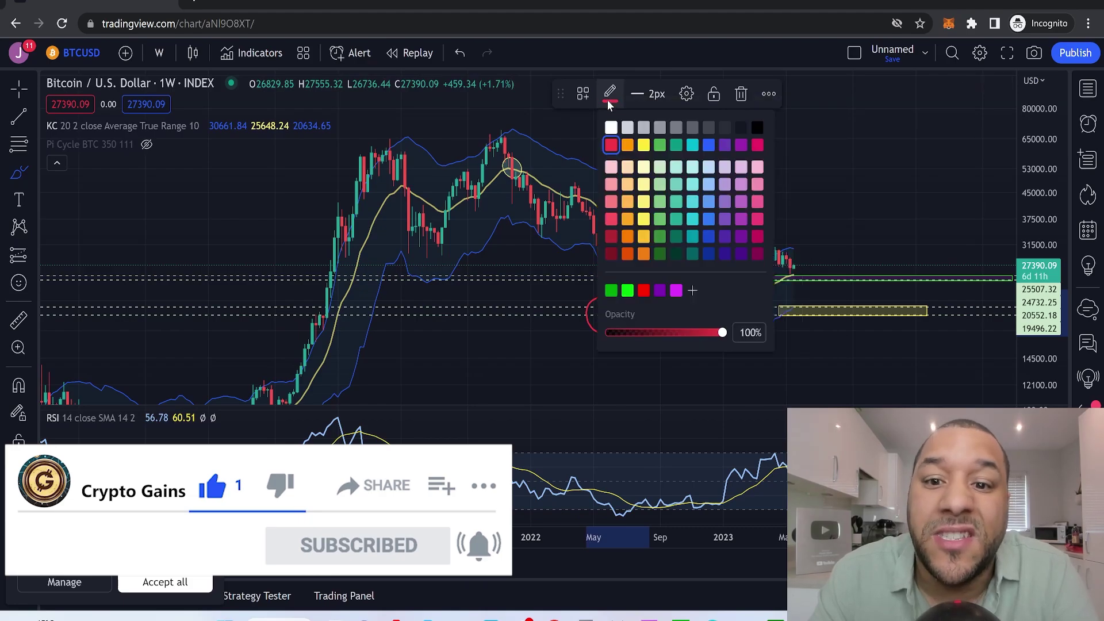
left_click(644, 145)
left_click(641, 83)
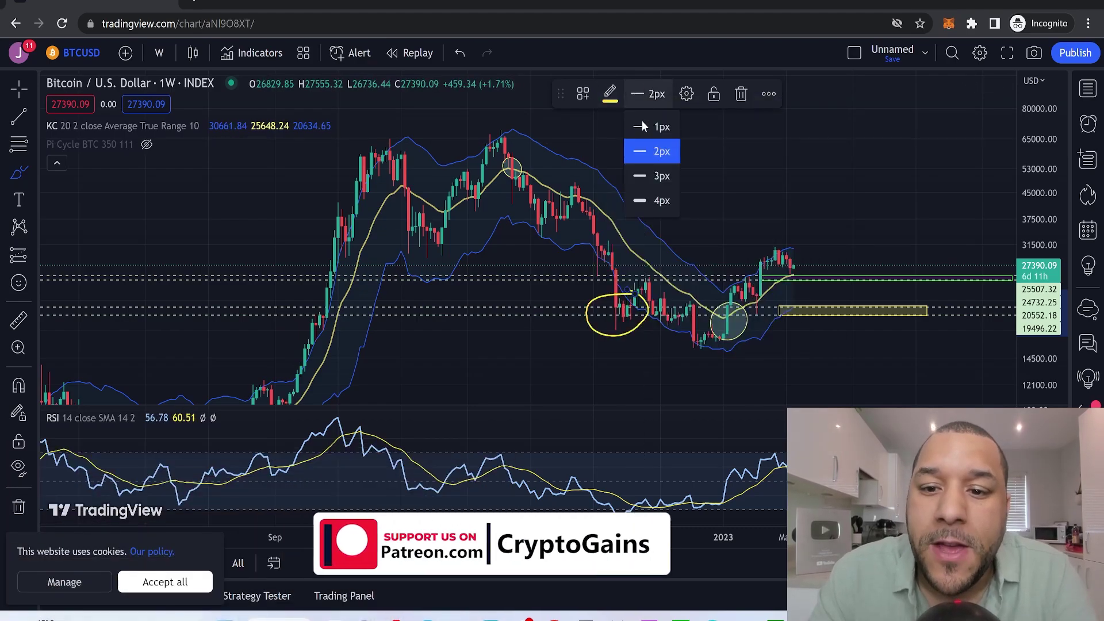
left_click(643, 171)
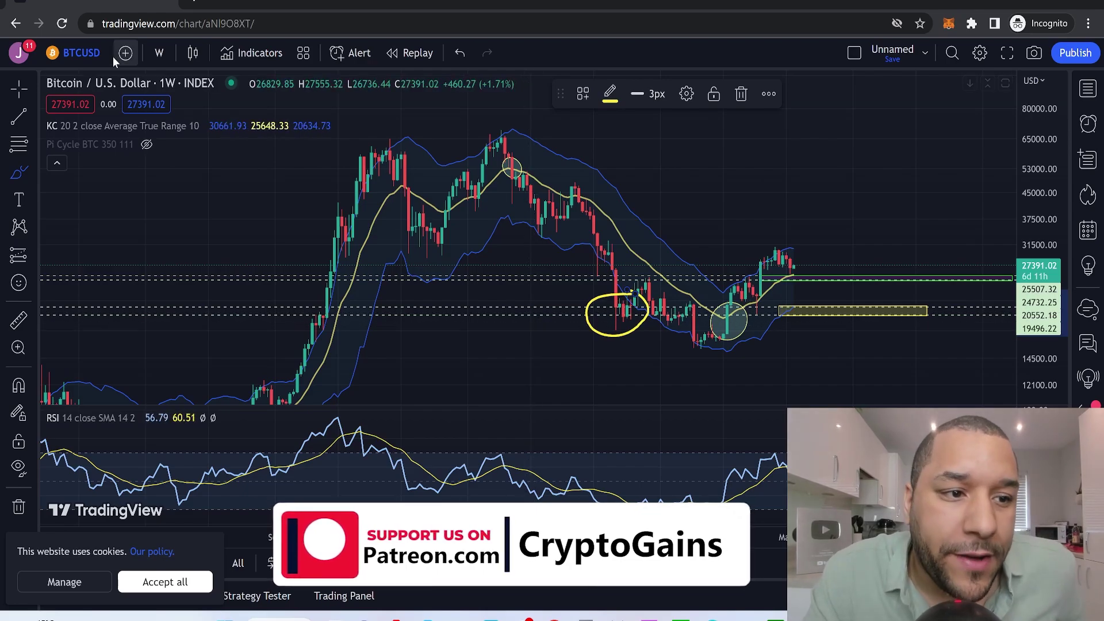
left_click(19, 89)
left_click(496, 356)
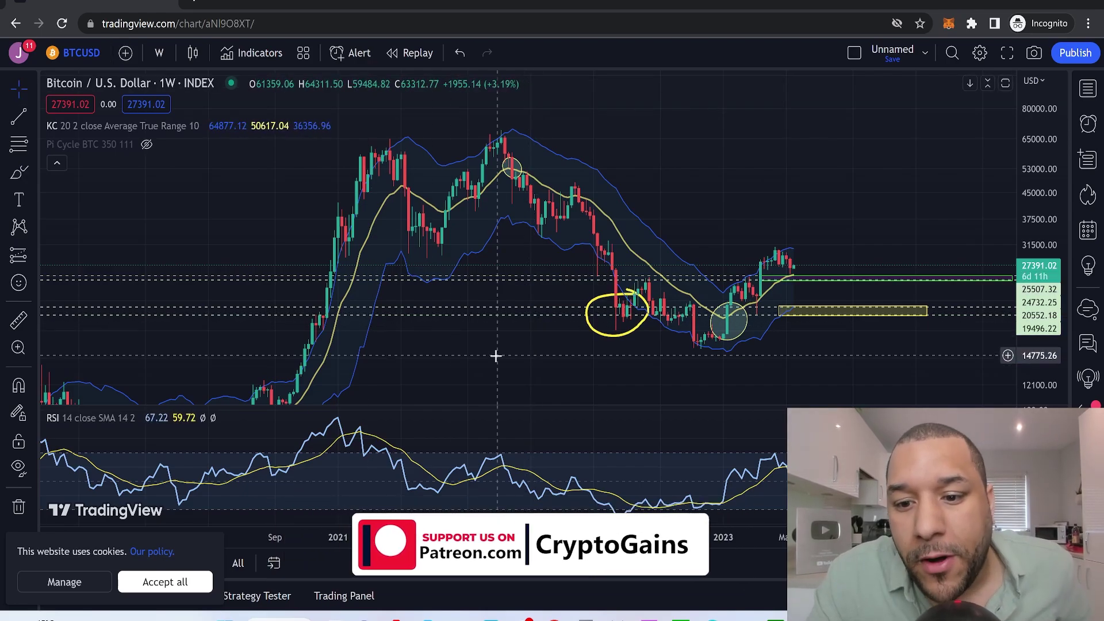
Compare the circled lows and Keltner midline crossings of 2018 to 2020 with those of 2022 and early 2023.
left_click_drag(496, 357, 530, 264)
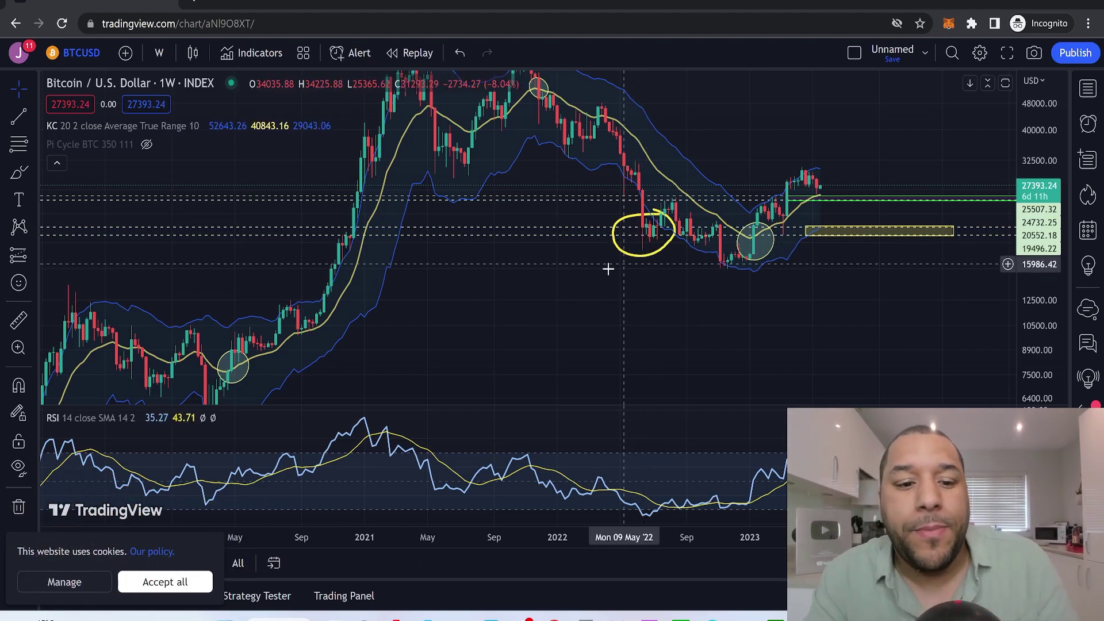
left_click_drag(587, 268, 955, 160)
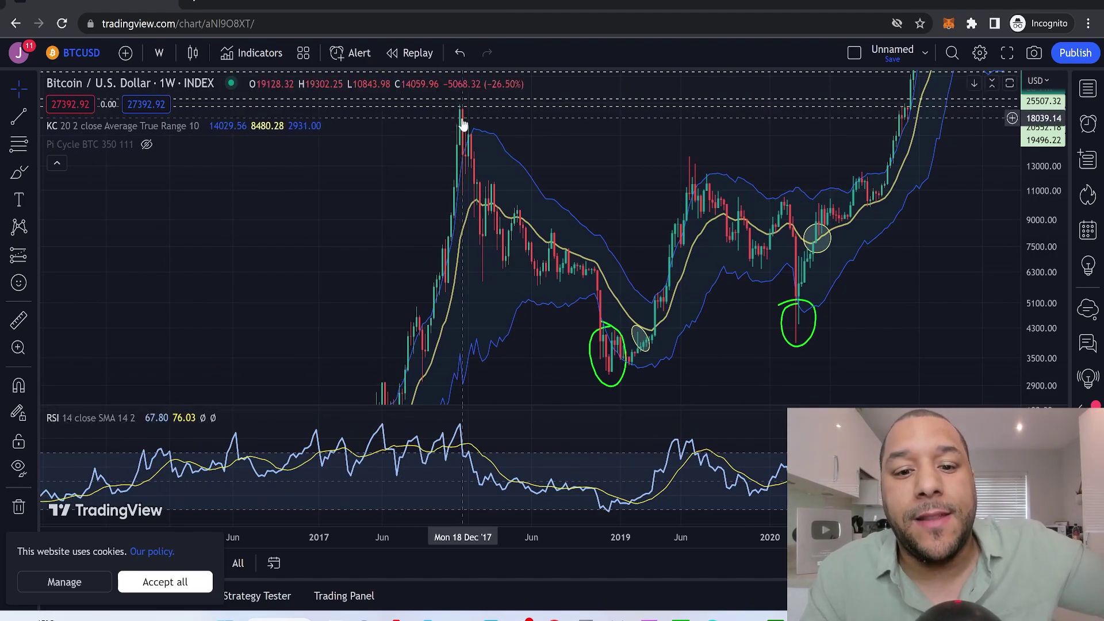
left_click_drag(484, 207, 279, 219)
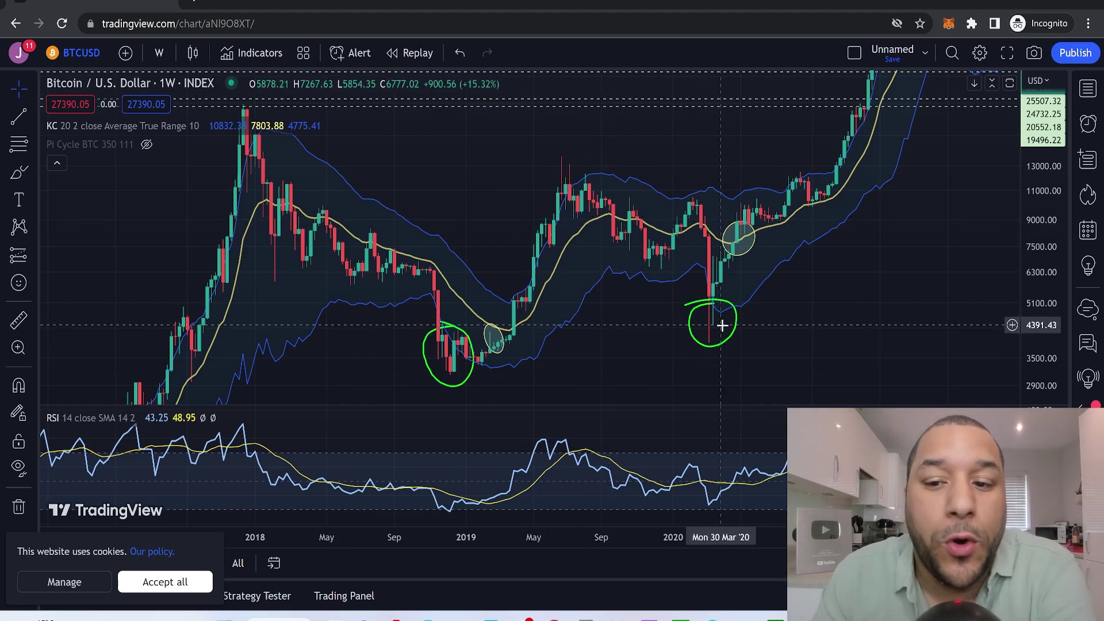
left_click_drag(760, 387, 448, 541)
left_click_drag(727, 404, 400, 439)
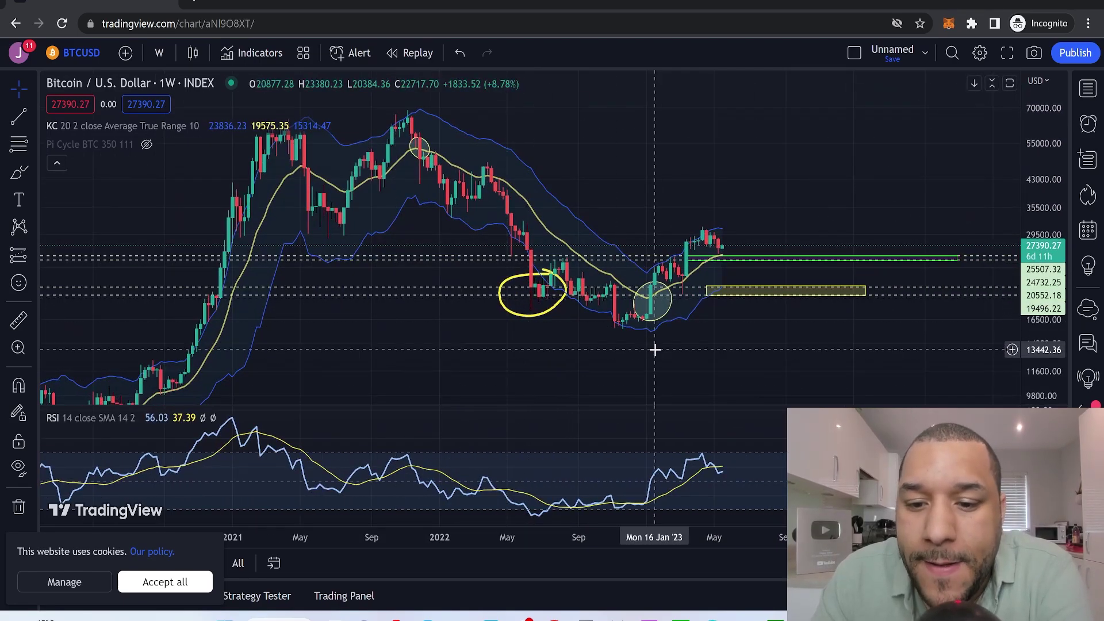
left_click_drag(653, 347, 514, 377)
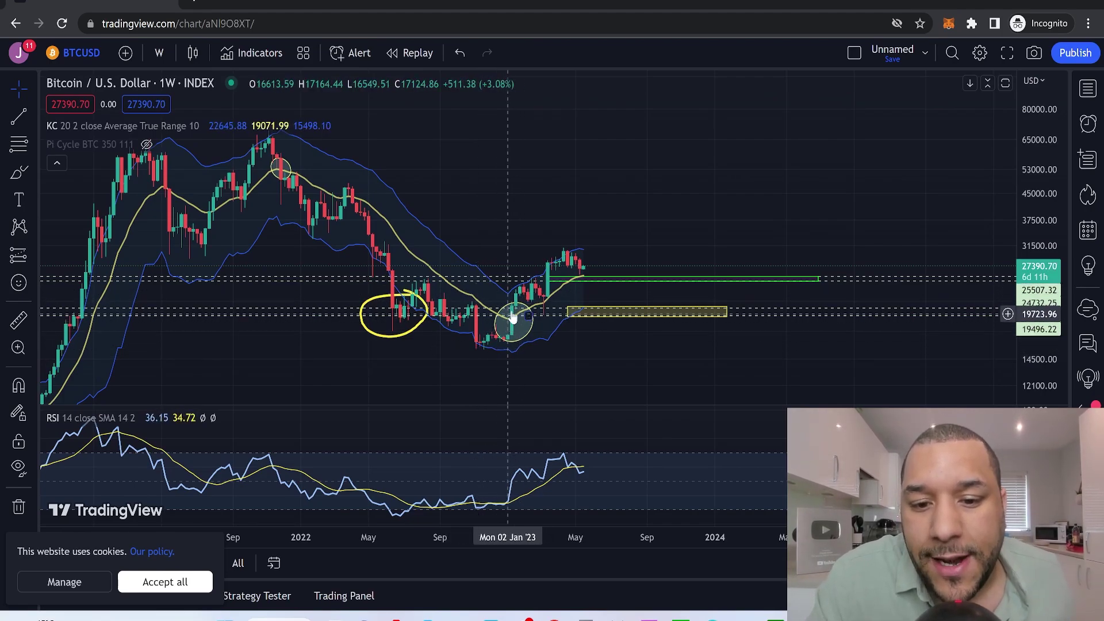
left_click_drag(302, 397, 504, 306)
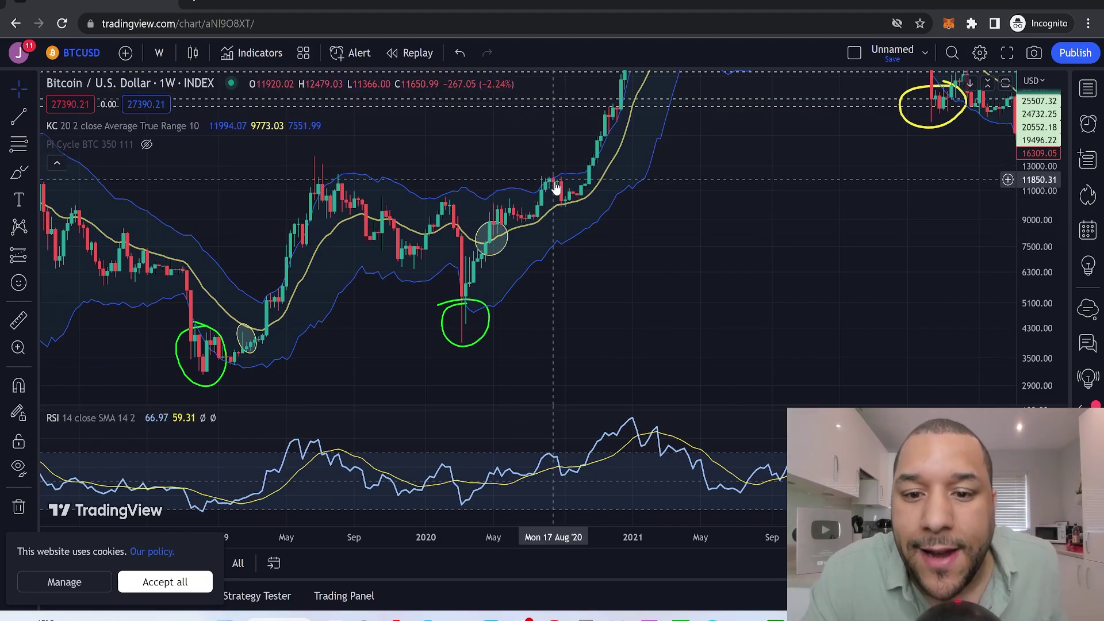
left_click_drag(652, 276, 201, 391)
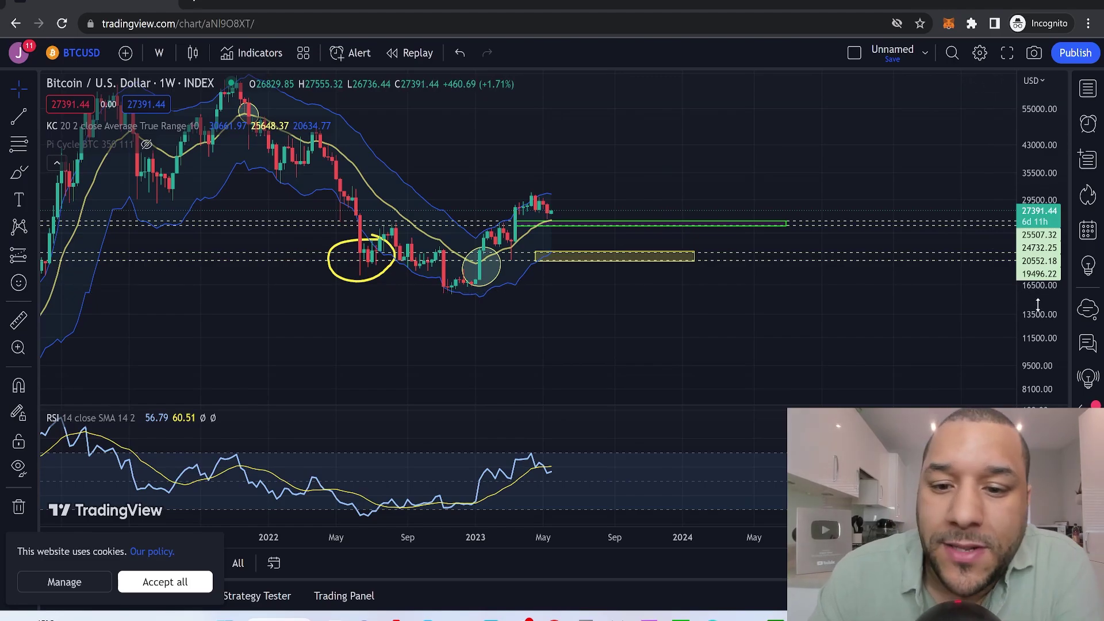
Raise the upper edge of the green-outlined purple support rectangle slightly, just above the 25507.32 level line.
left_click_drag(1039, 305, 1038, 53)
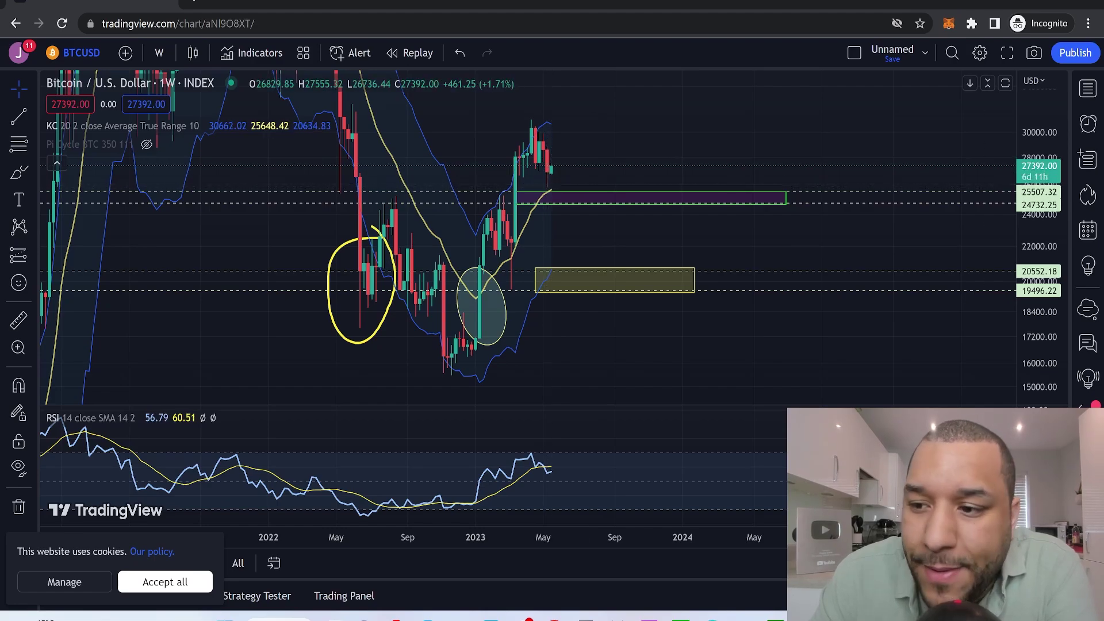
left_click_drag(1065, 191, 1040, 116)
scroll(782, 165, "up", 6)
left_click_drag(457, 156, 869, 209)
scroll(795, 337, "down", 3)
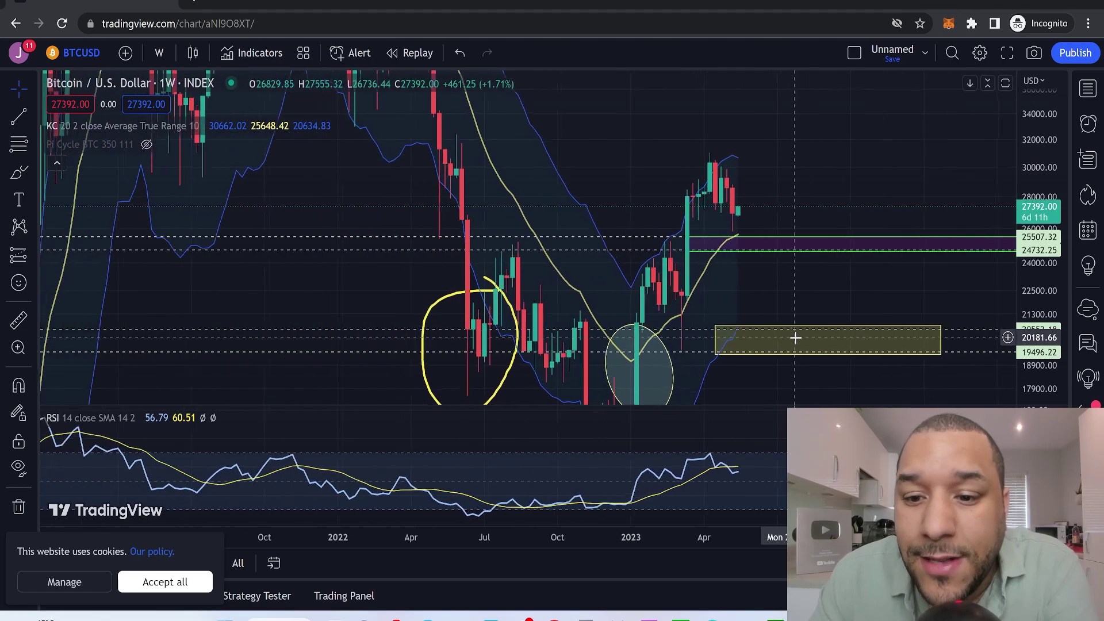
left_click_drag(1043, 154, 1043, 184)
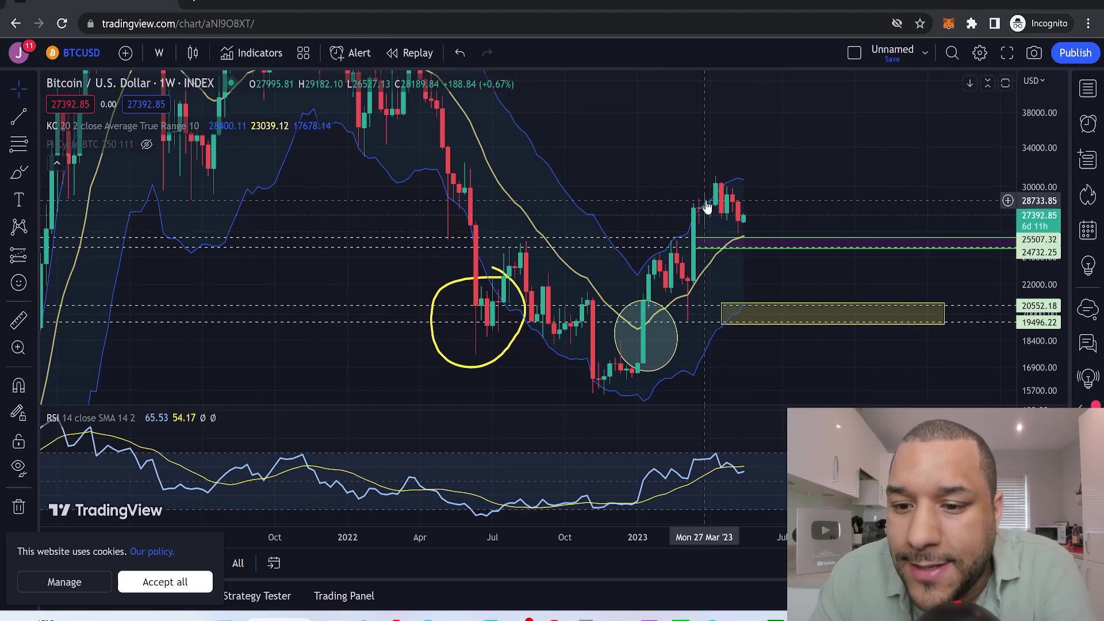
left_click_drag(824, 181, 502, 249)
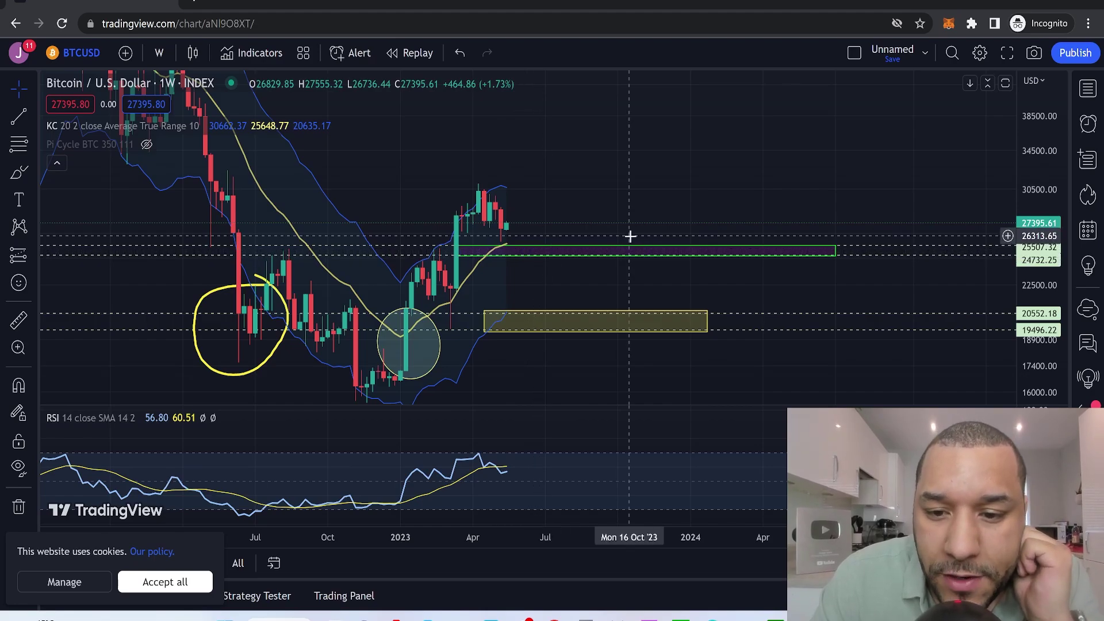
left_click(647, 246)
left_click_drag(648, 245, 647, 244)
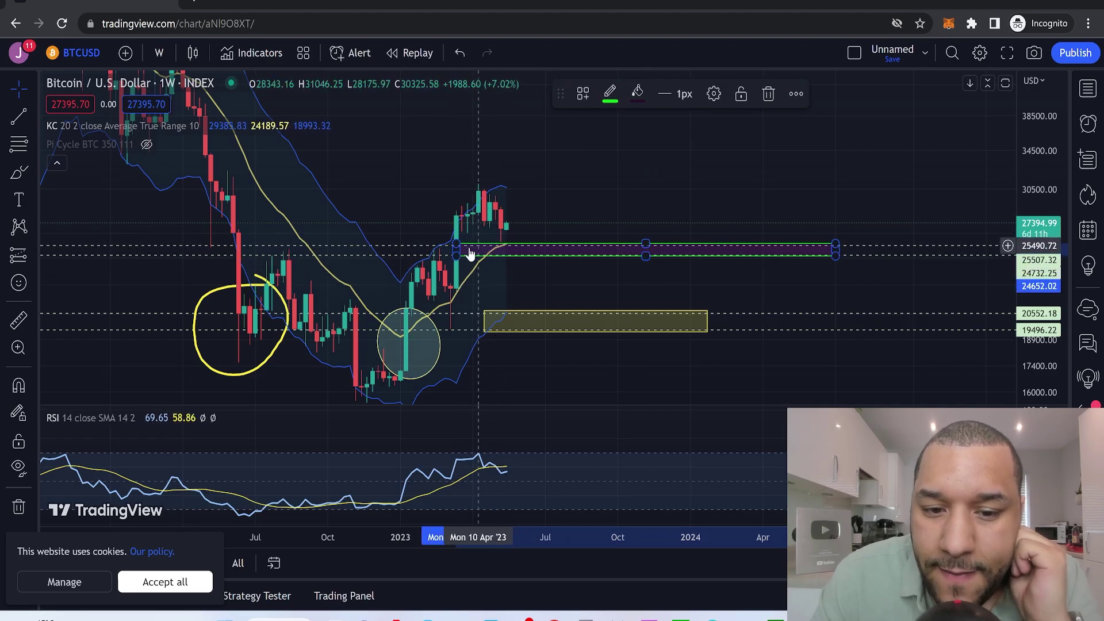
left_click_drag(537, 190, 690, 161)
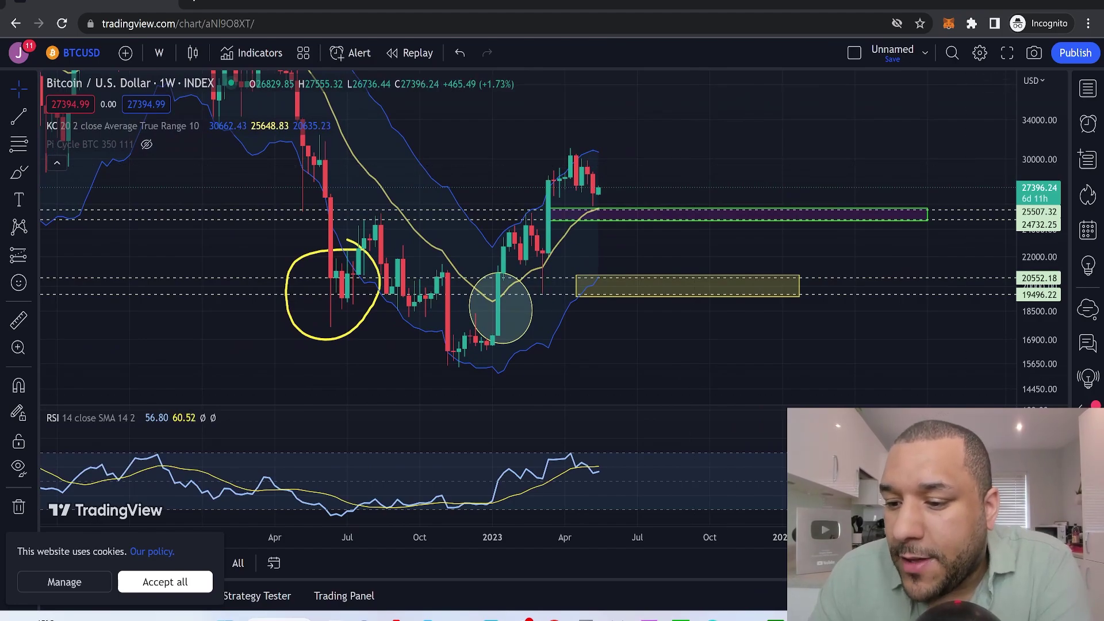
Enlarge the RSI pane and circle the mid-2022 RSI low with a freehand brush stroke, yellow and 3px thick.
scroll(374, 433, "down", 5)
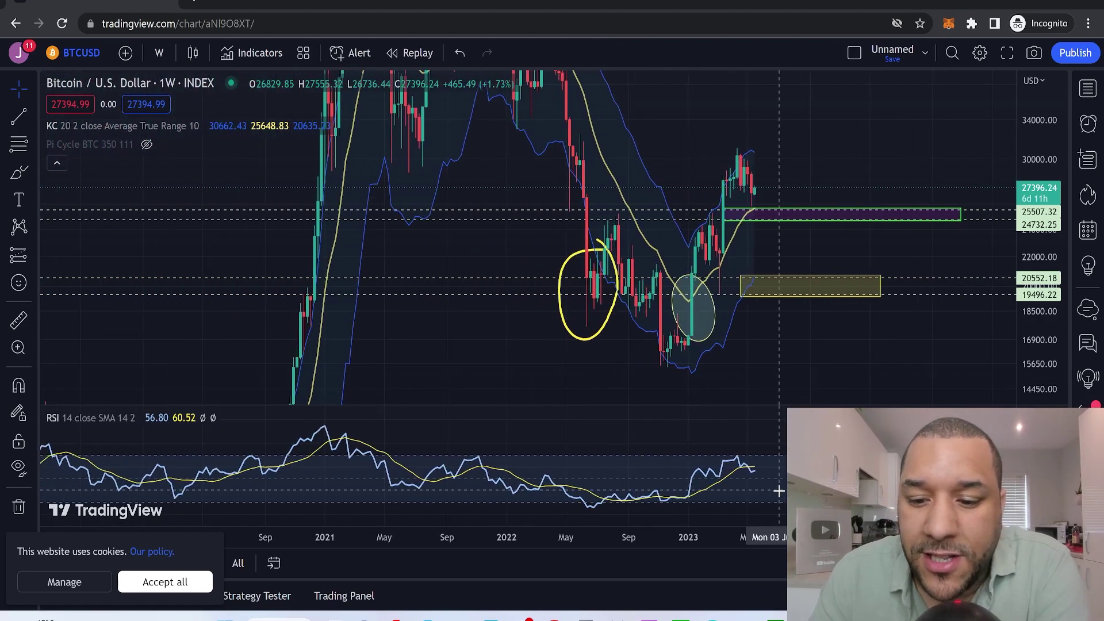
left_click_drag(622, 405, 611, 305)
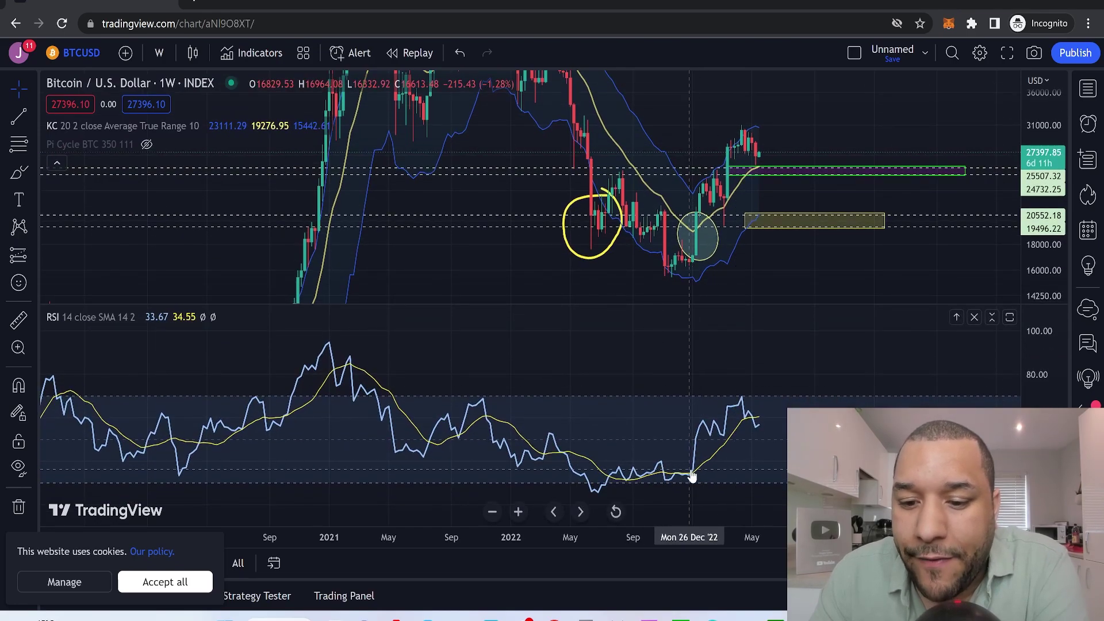
scroll(692, 476, "down", 1)
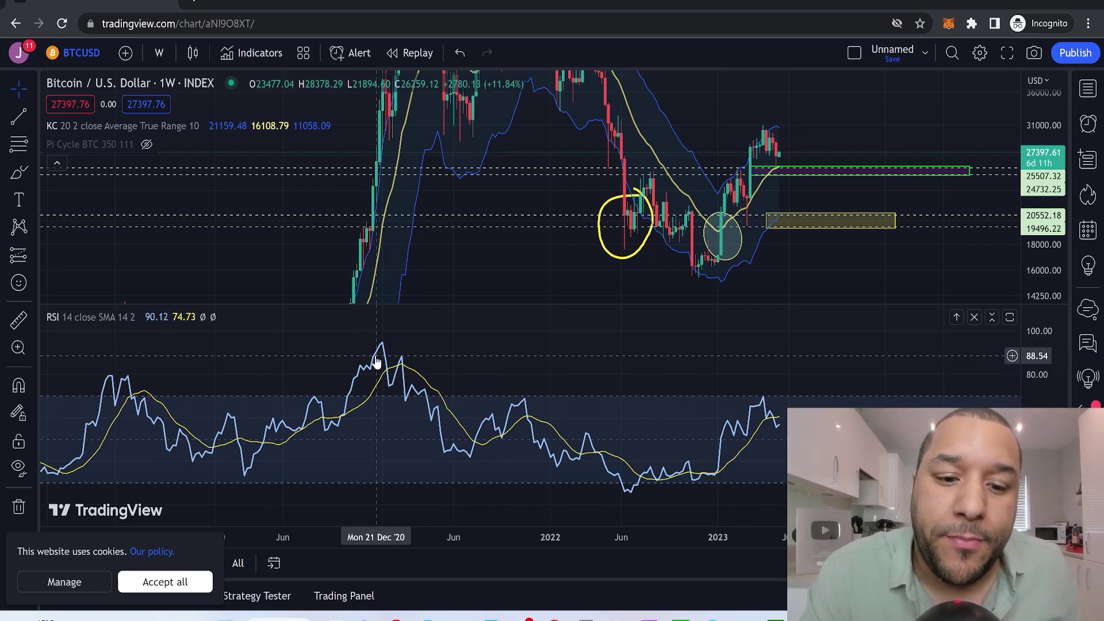
left_click_drag(503, 190, 380, 373)
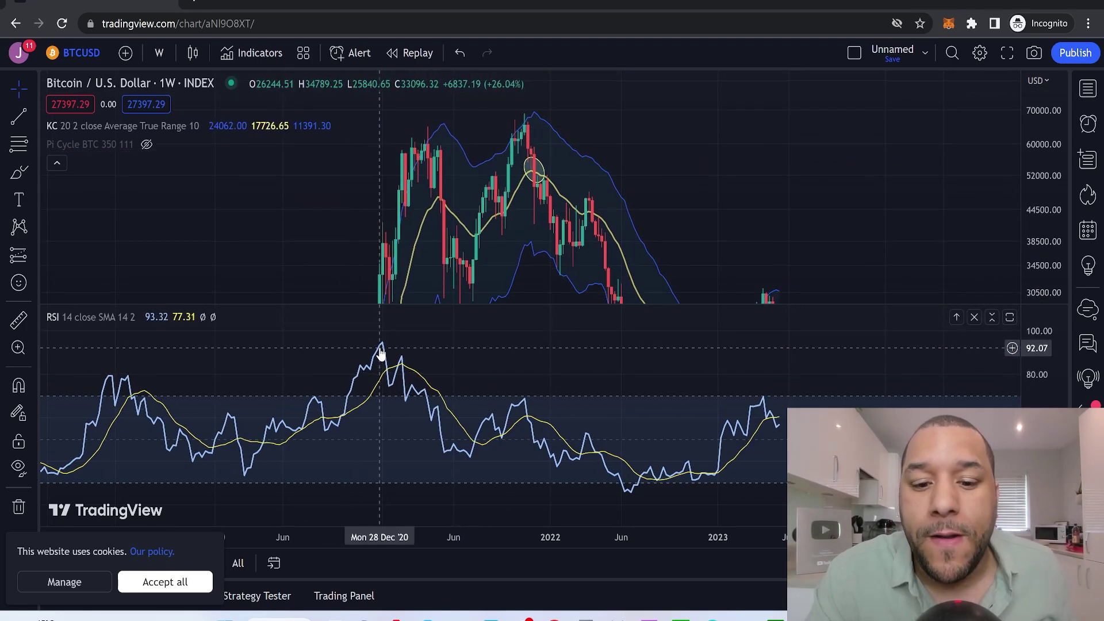
left_click_drag(668, 377, 653, 308)
left_click(19, 178)
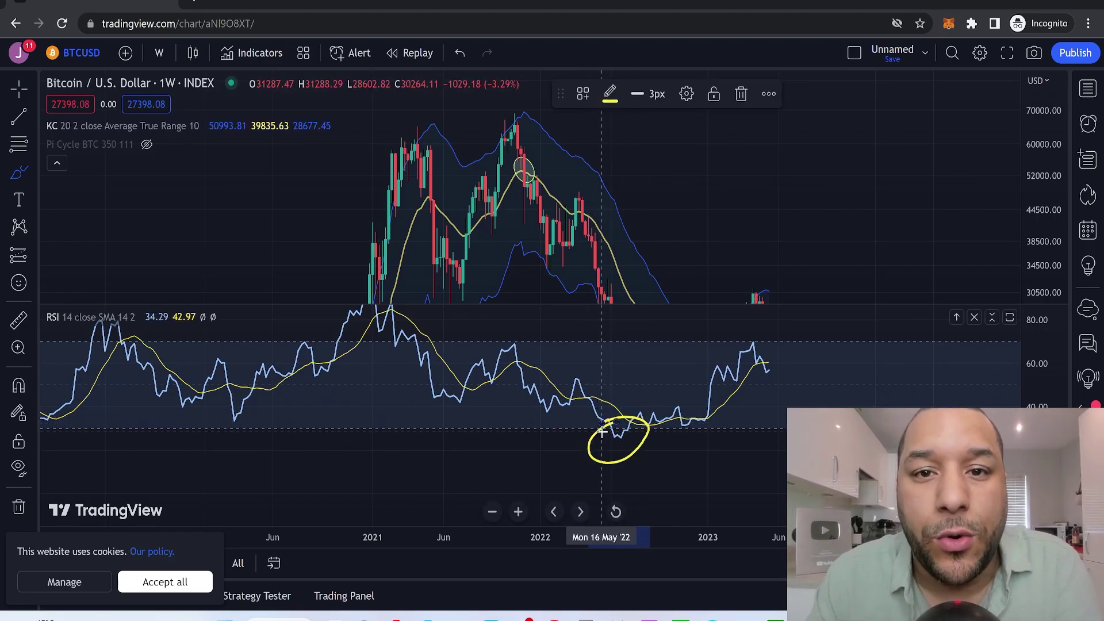
left_click(23, 95)
Compare the circled RSI low with the weekly RSI lows of 2018 and early 2015, including the price action around the 2015 bottom.
scroll(420, 345, "down", 4)
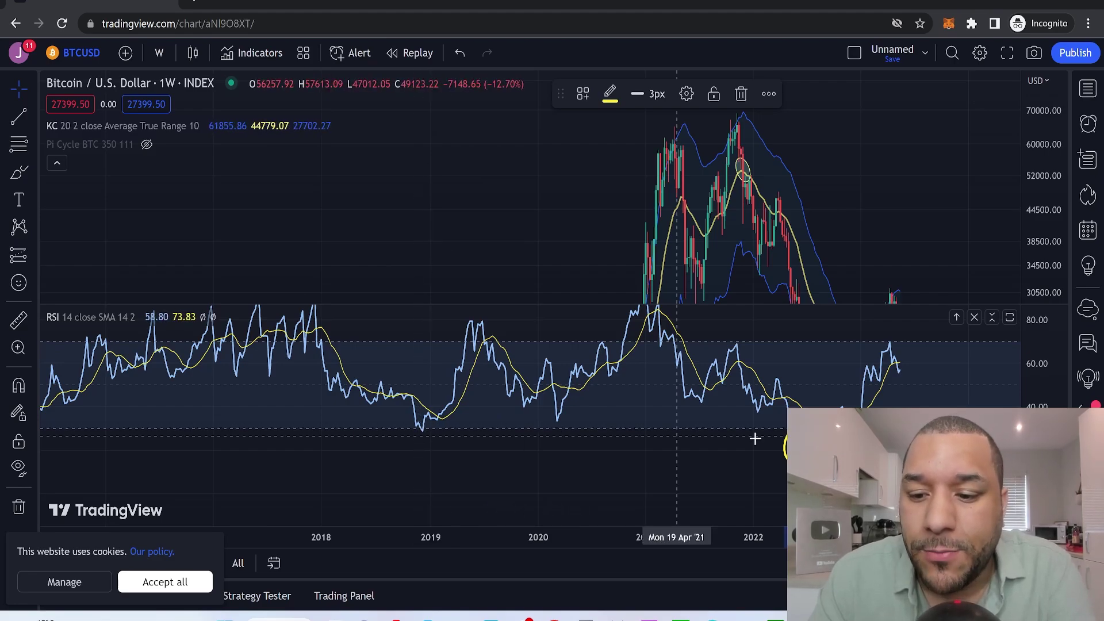
left_click_drag(744, 436, 592, 446)
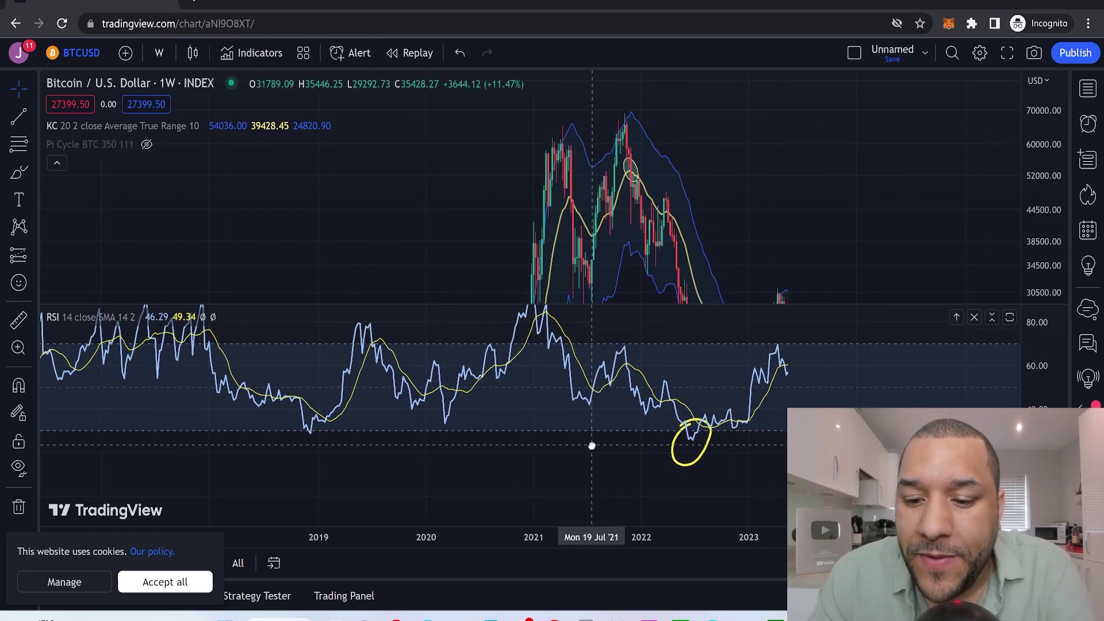
scroll(414, 448, "down", 5)
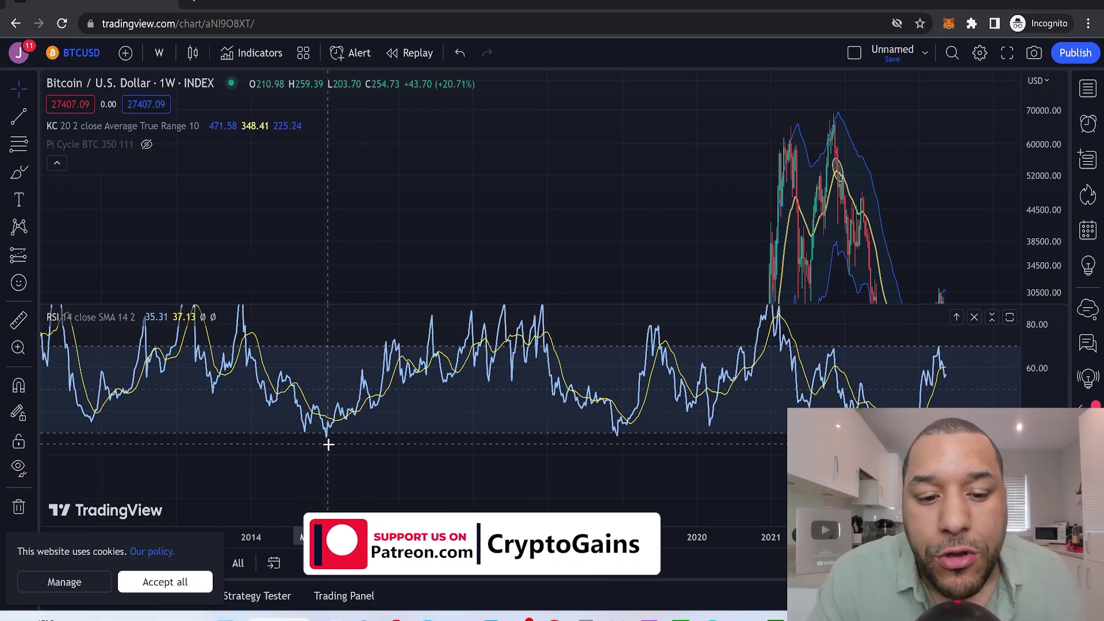
left_click_drag(350, 280, 410, 39)
left_click_drag(416, 194, 452, 9)
left_click_drag(456, 229, 455, 79)
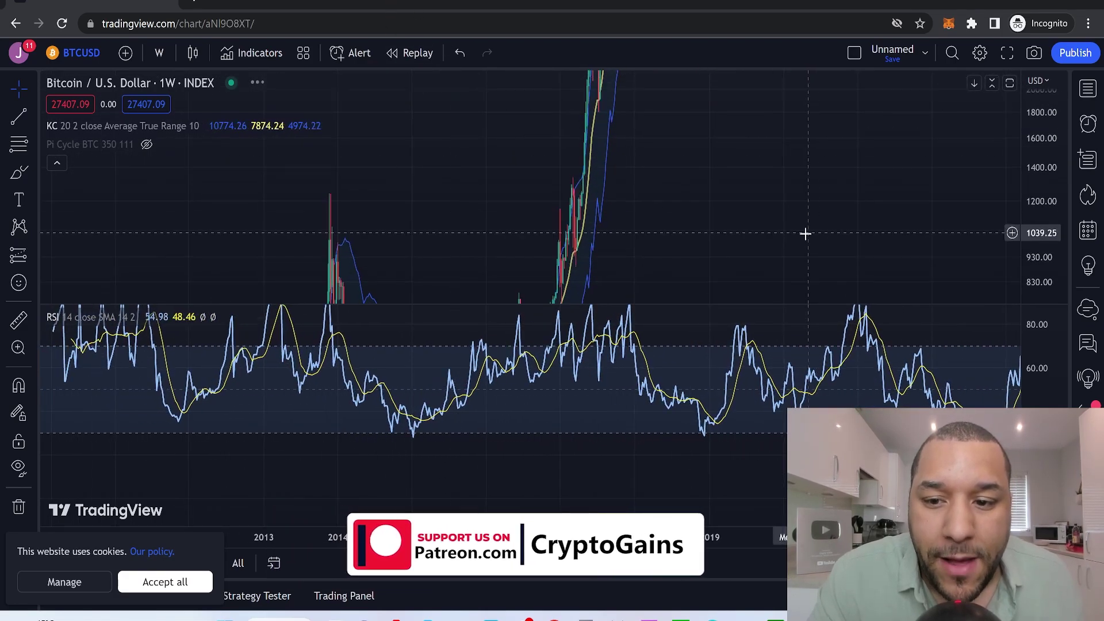
left_click_drag(806, 238, 842, 11)
left_click_drag(798, 178, 806, 28)
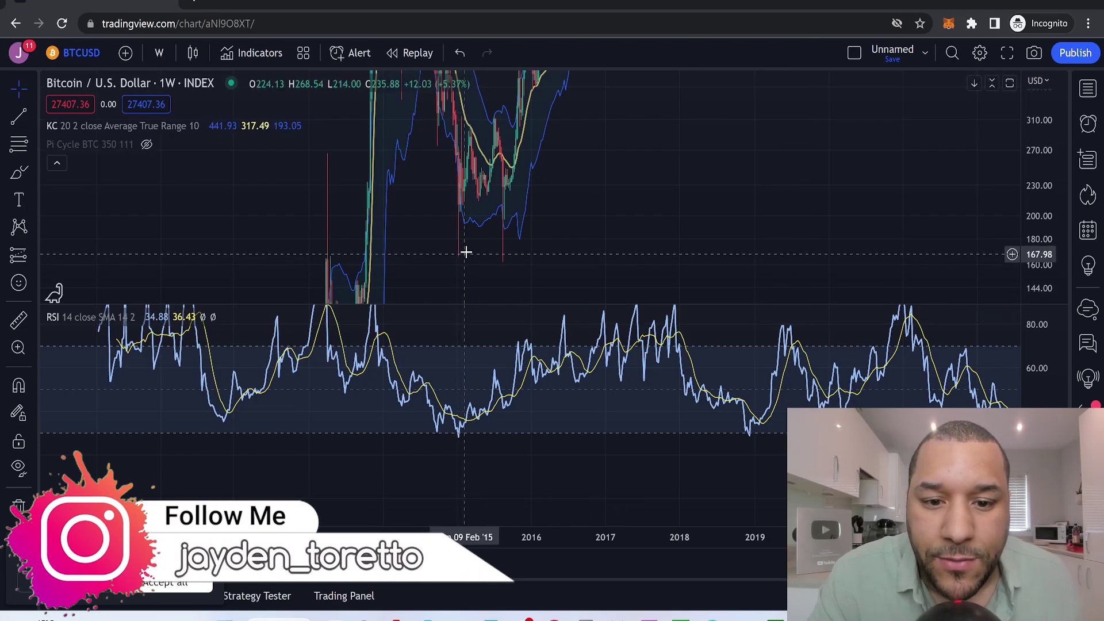
scroll(584, 193, "up", 3)
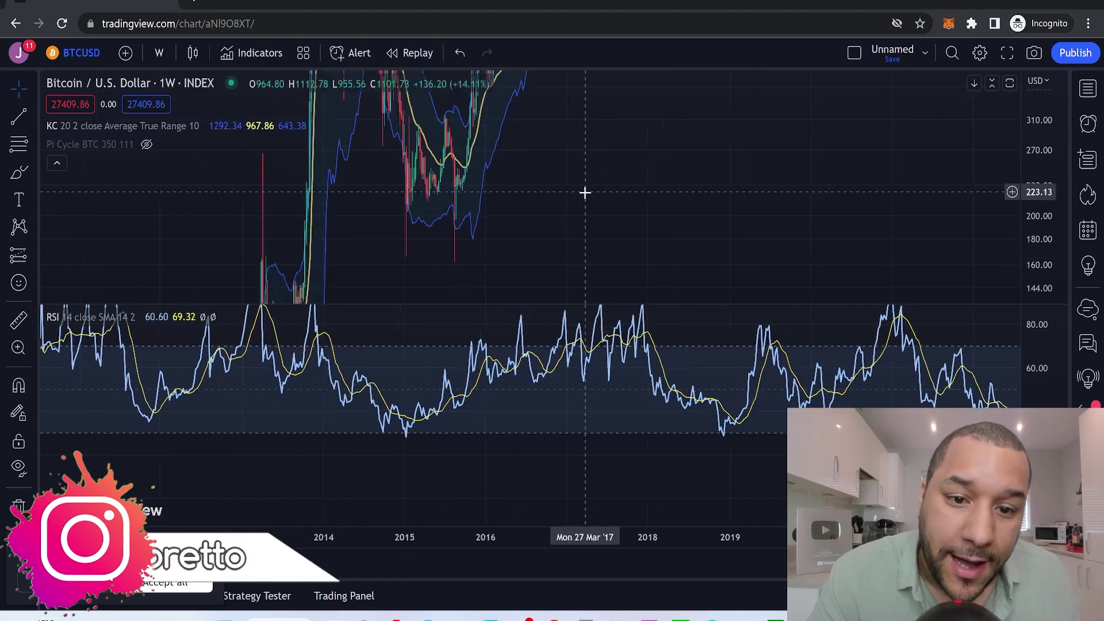
left_click_drag(485, 207, 617, 207)
scroll(459, 218, "up", 2)
left_click_drag(514, 214, 729, 279)
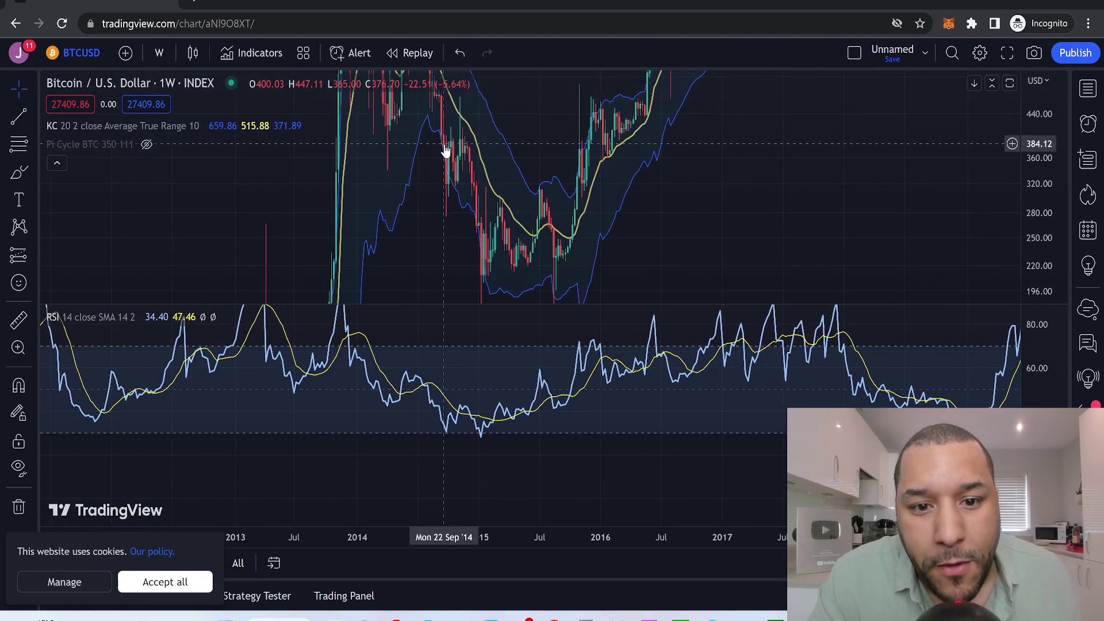
scroll(476, 217, "right", 5)
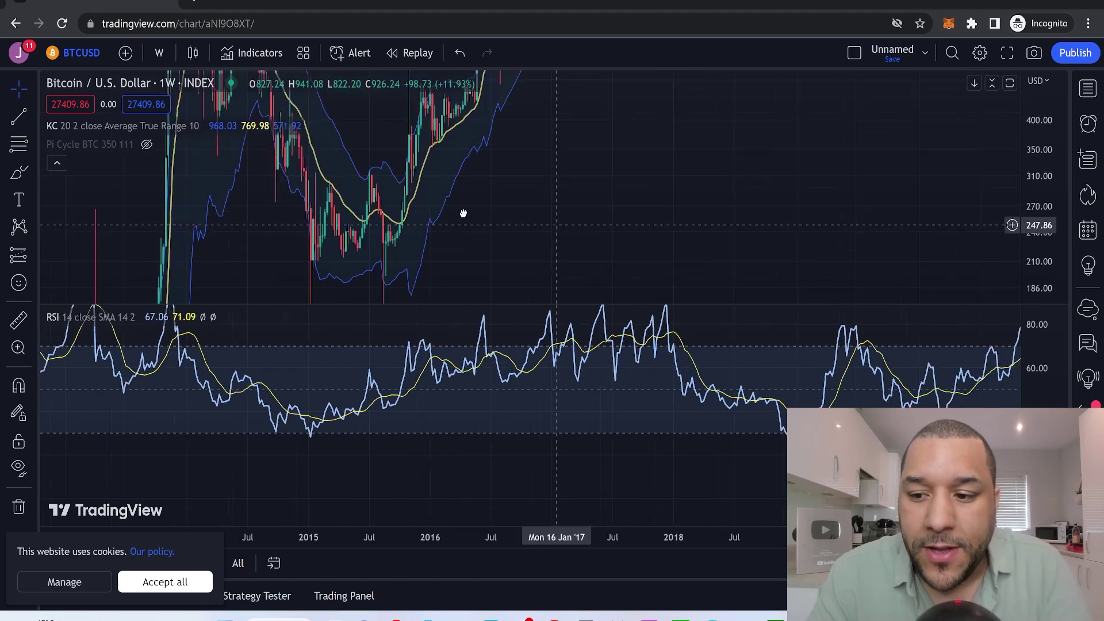
Examine price and RSI from the circled mid-2022 lows to May 2023, including the RSI range up to the early 2021 peak.
left_click_drag(776, 216, 328, 212)
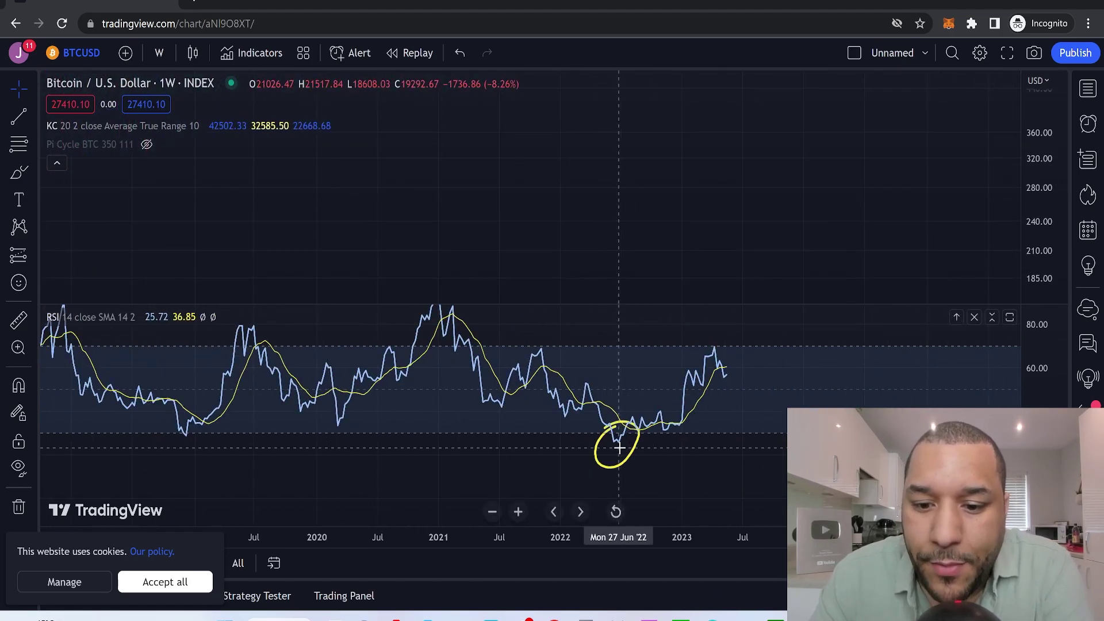
left_click_drag(641, 221, 635, 323)
left_click_drag(644, 172, 641, 331)
left_click_drag(641, 104, 627, 336)
left_click_drag(627, 144, 636, 286)
left_click_drag(646, 182, 646, 275)
left_click_drag(646, 92, 653, 296)
left_click_drag(729, 205, 754, 328)
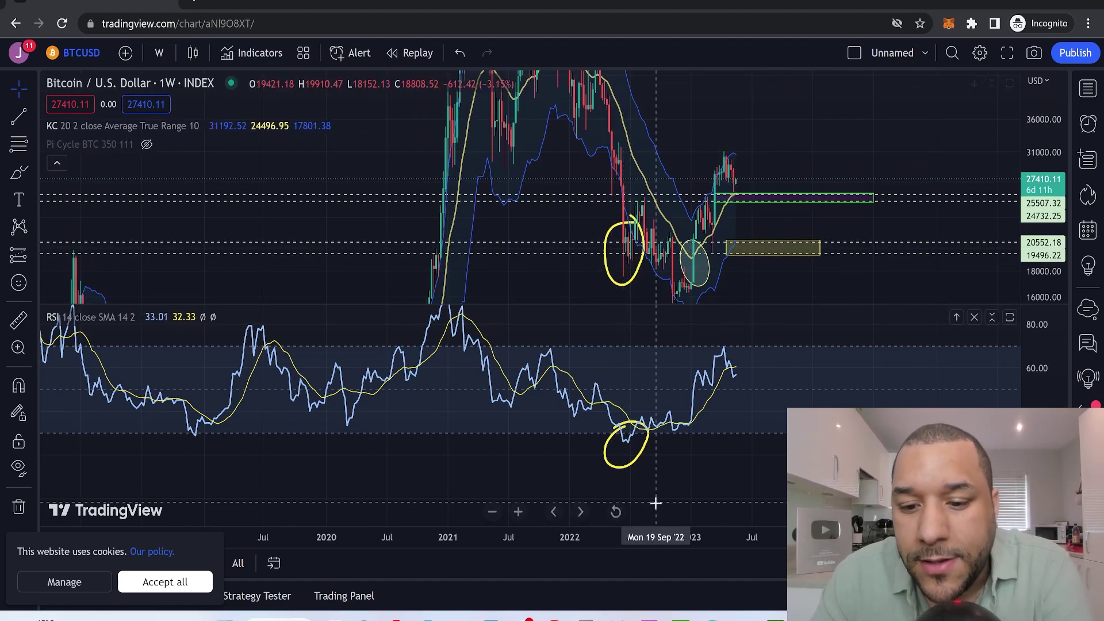
scroll(725, 377, "right", 3)
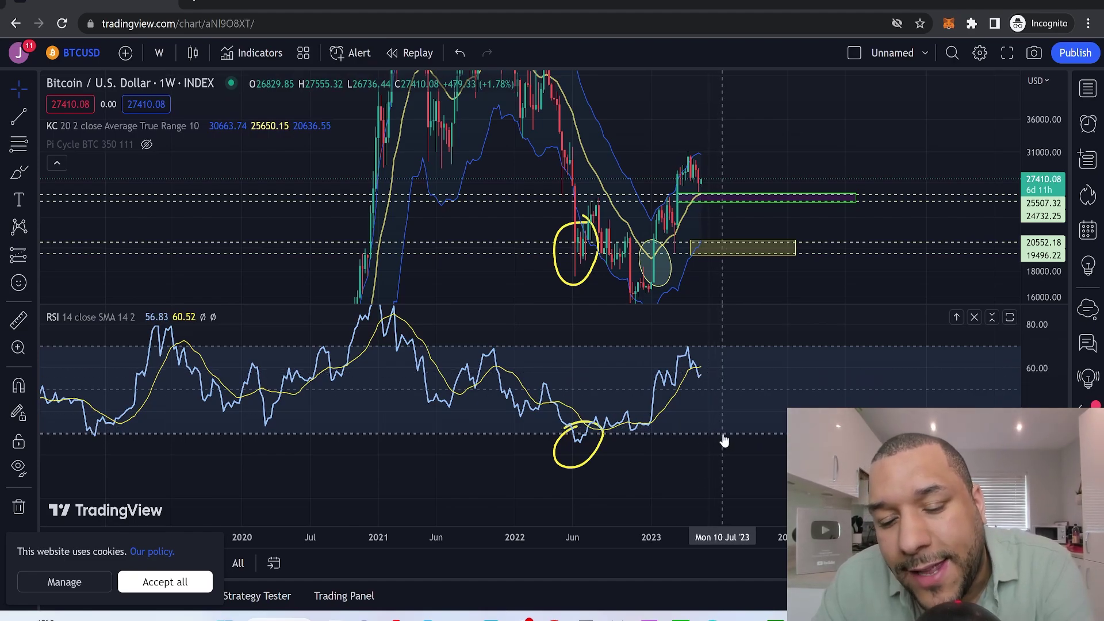
left_click_drag(732, 304, 646, 230)
left_click(627, 138)
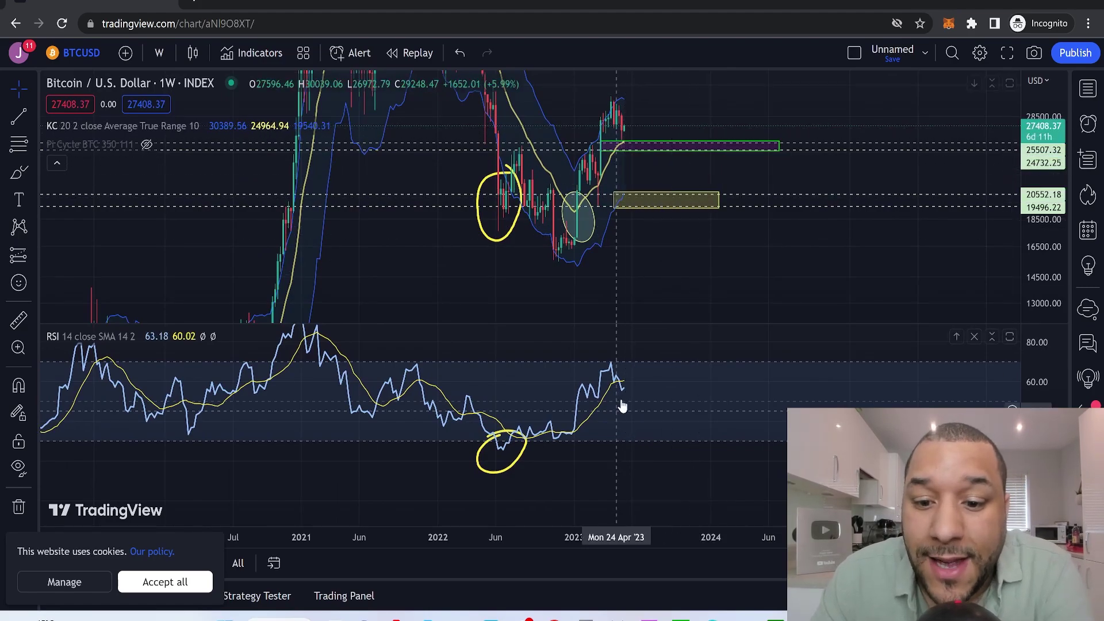
left_click_drag(1048, 379, 1045, 402)
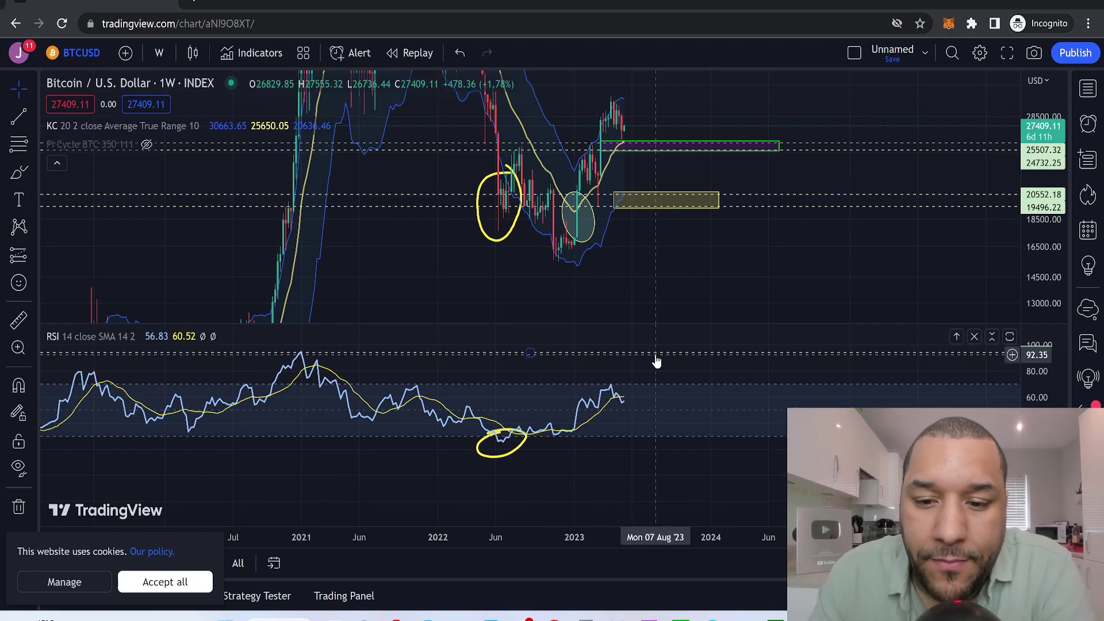
Shrink the RSI pane to give the price pane more height, and reset the price scale to automatic fitting.
scroll(657, 361, "down", 3)
left_click_drag(870, 288, 766, 315)
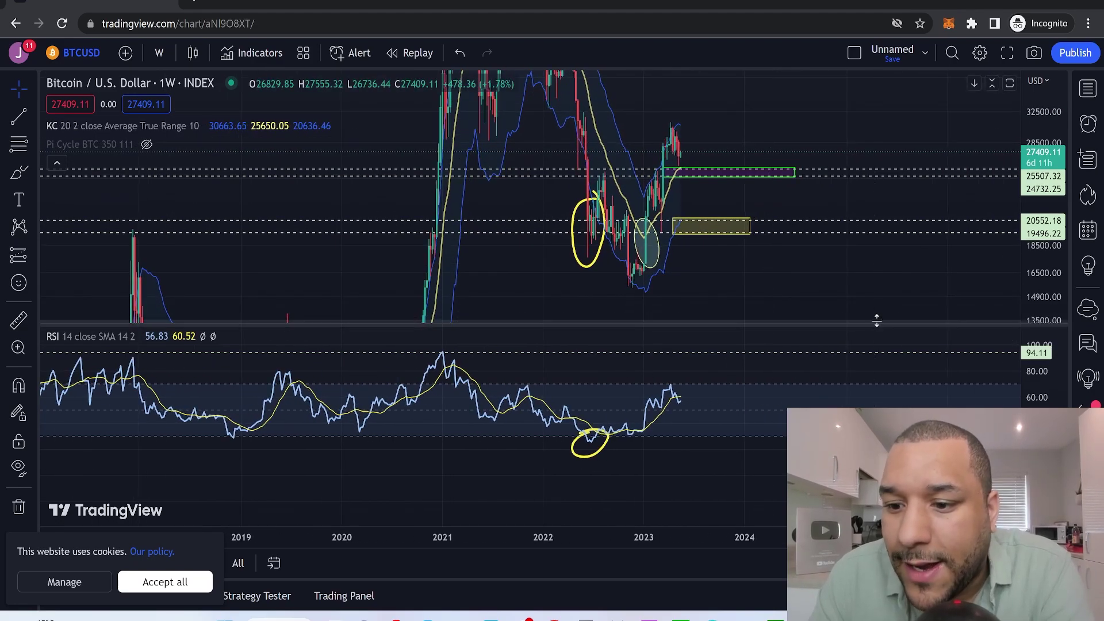
left_click_drag(873, 322, 874, 454)
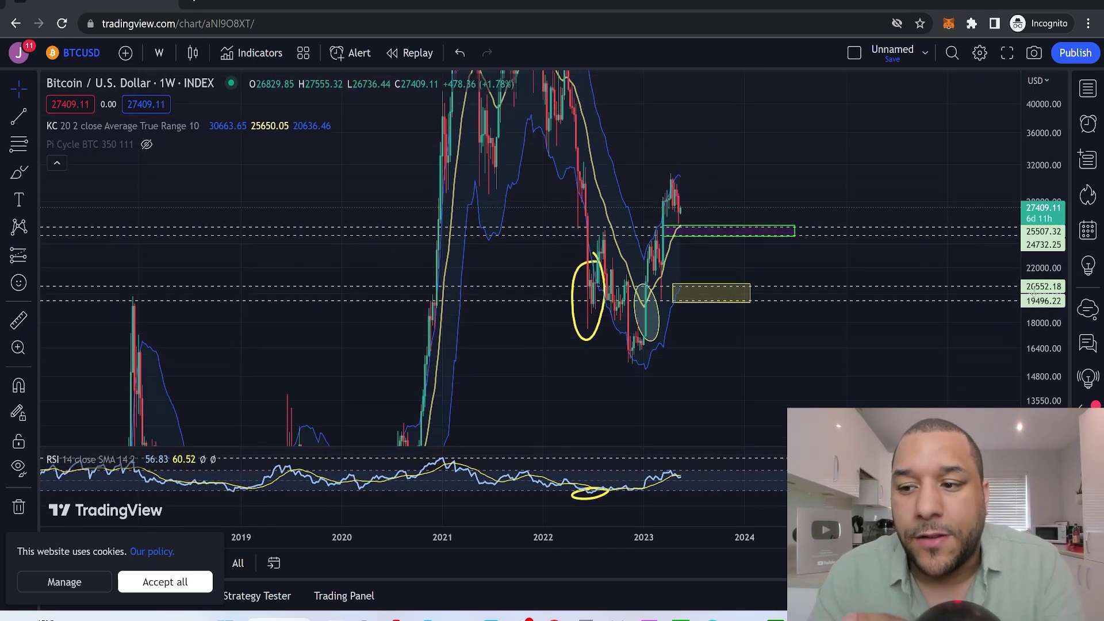
double_click(1034, 279)
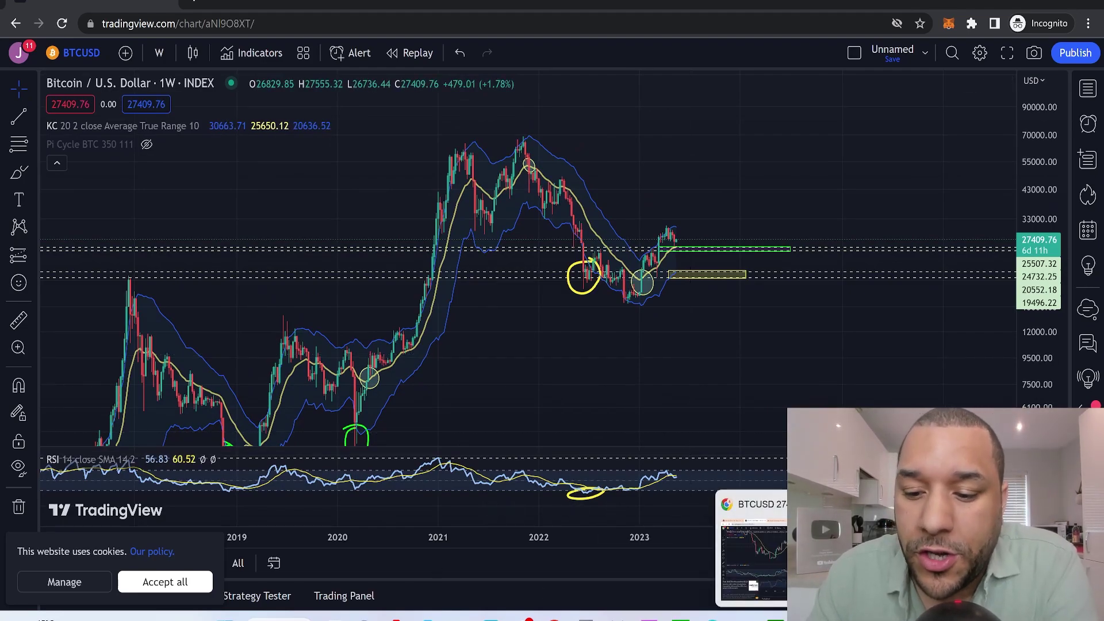
Switch to the other TradingView window with the BTCUSD weekly chart, view the MA style settings unchanged, and dismiss the advertisement.
left_click(752, 550)
left_click_drag(546, 283, 599, 295)
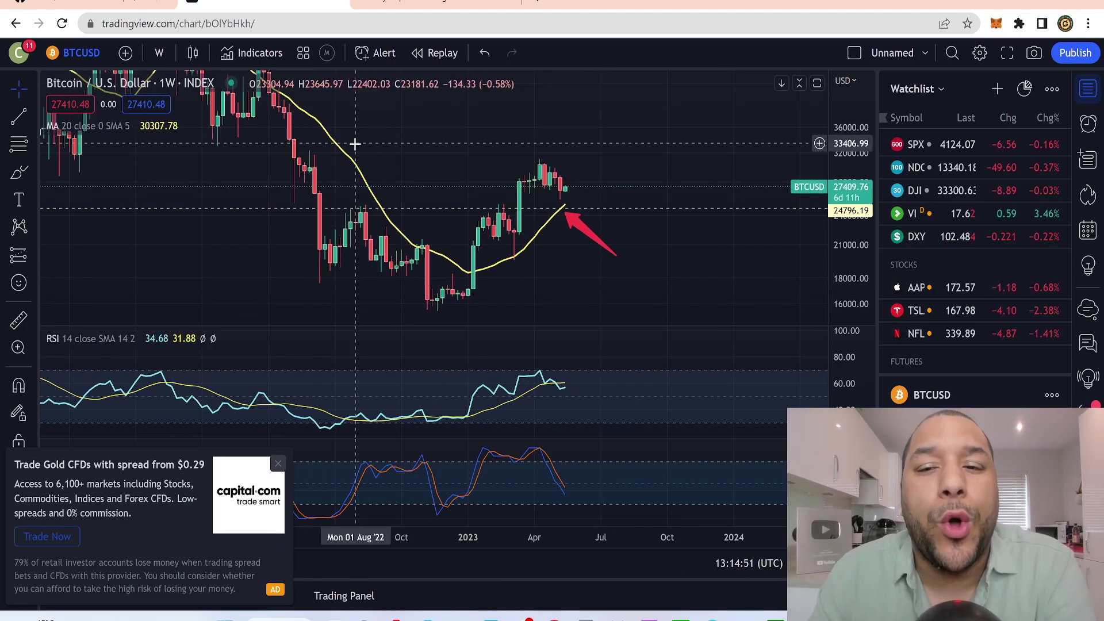
double_click(335, 142)
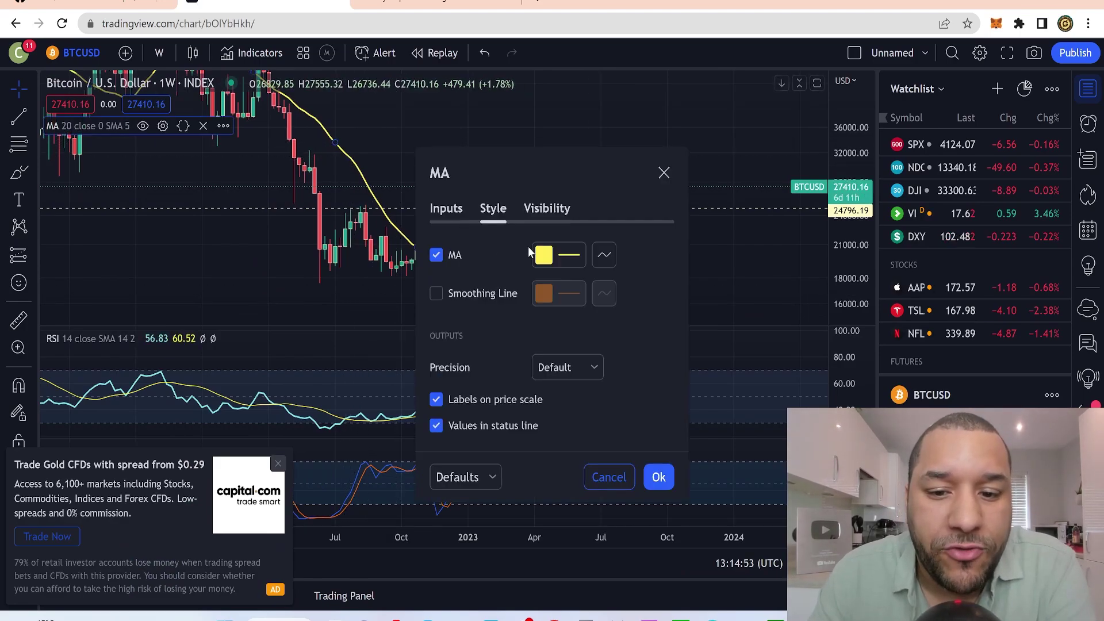
left_click(291, 270)
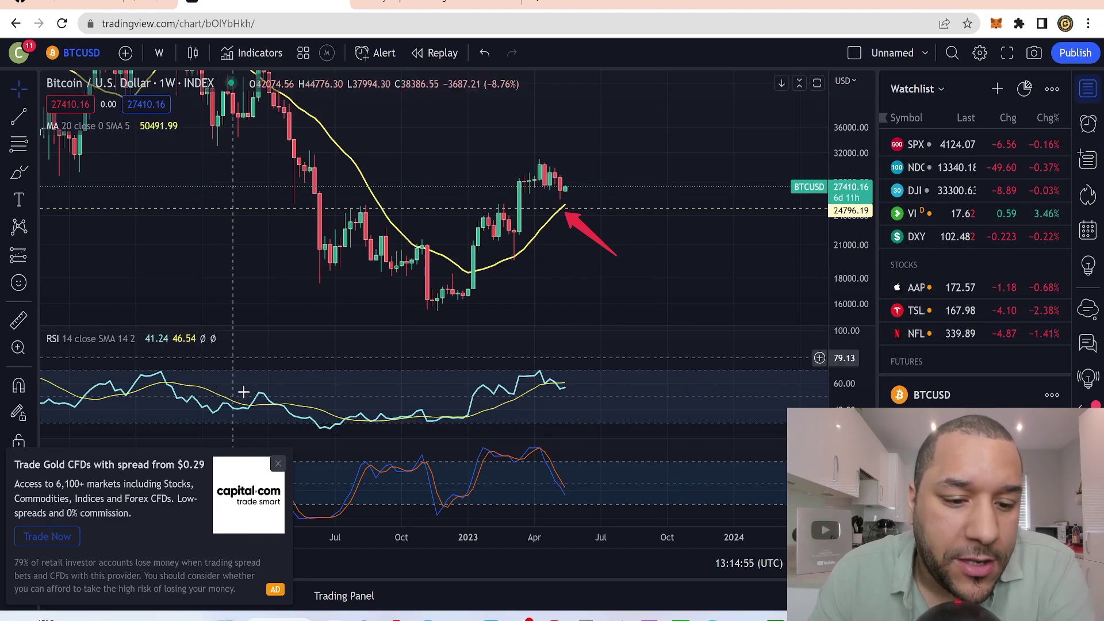
left_click(276, 465)
left_click(278, 473)
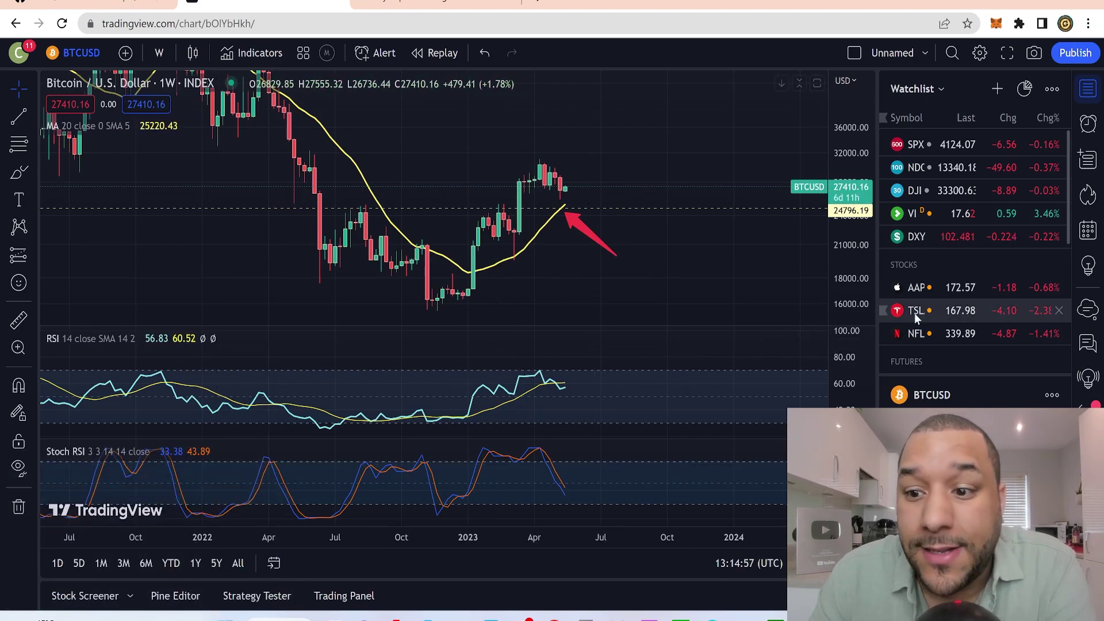
Raise the dashed horizontal price line to 25193.43, level with the latest point of the yellow moving average.
left_click_drag(874, 300, 858, 269)
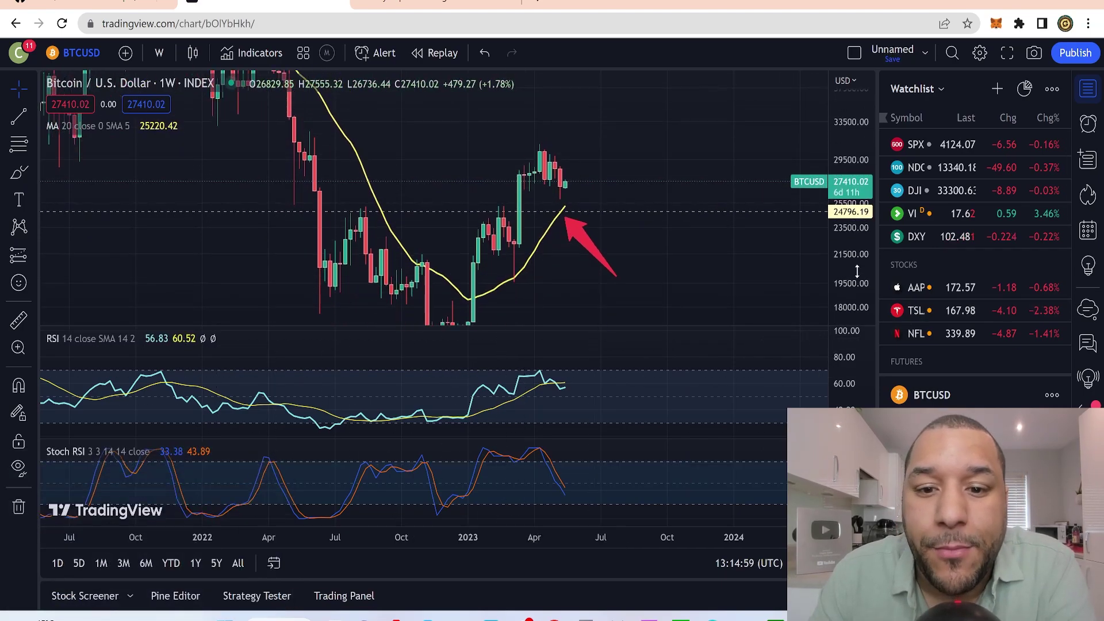
scroll(637, 217, "up", 1)
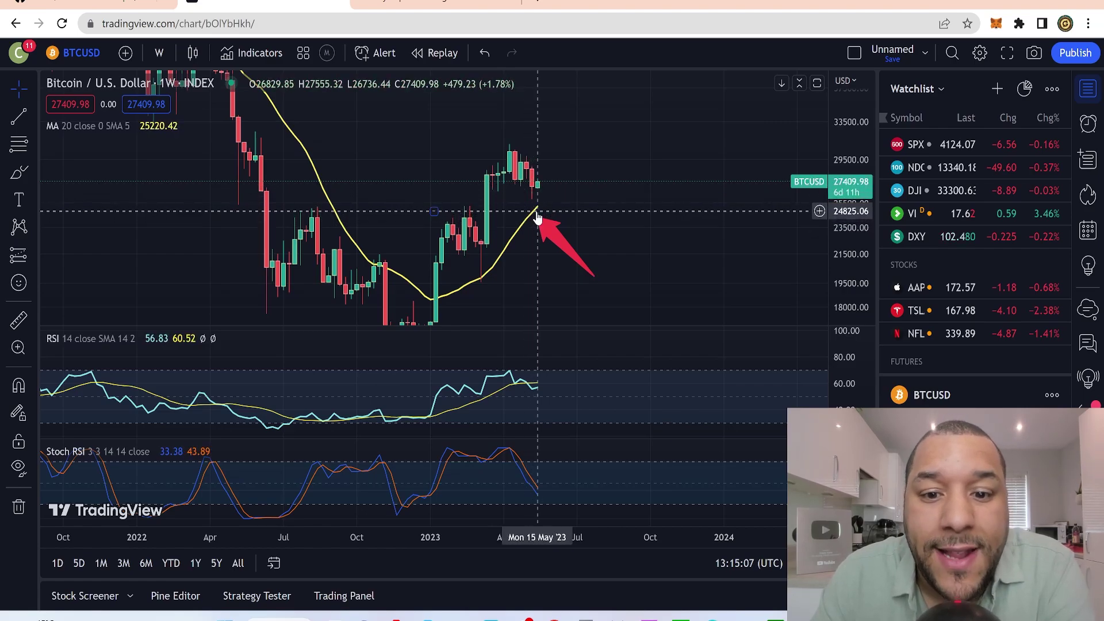
left_click_drag(853, 263, 824, 47)
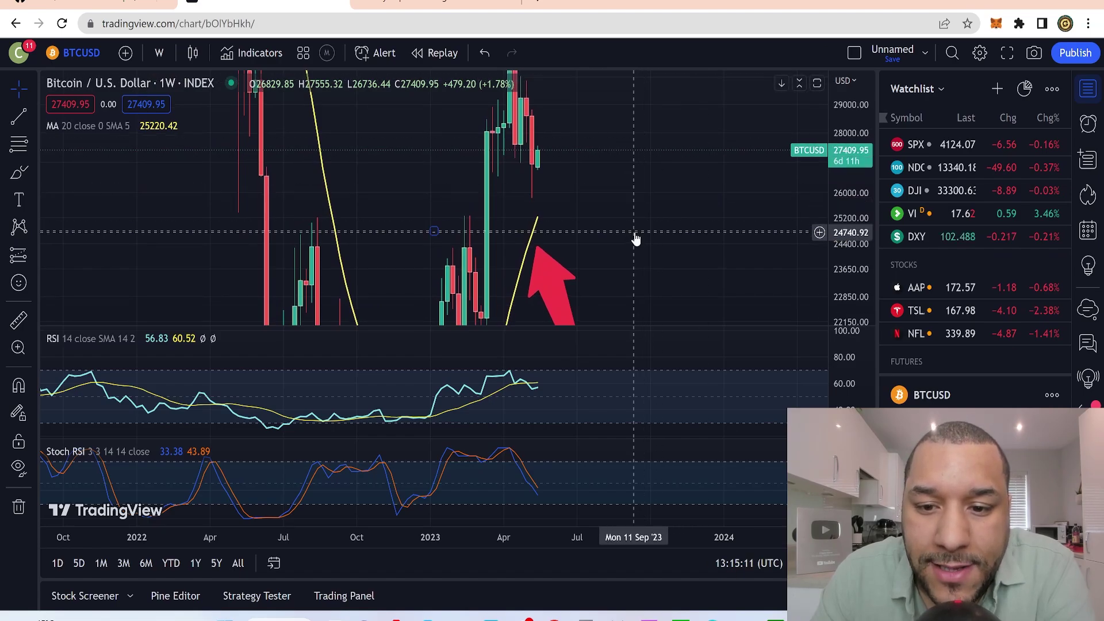
left_click(438, 225)
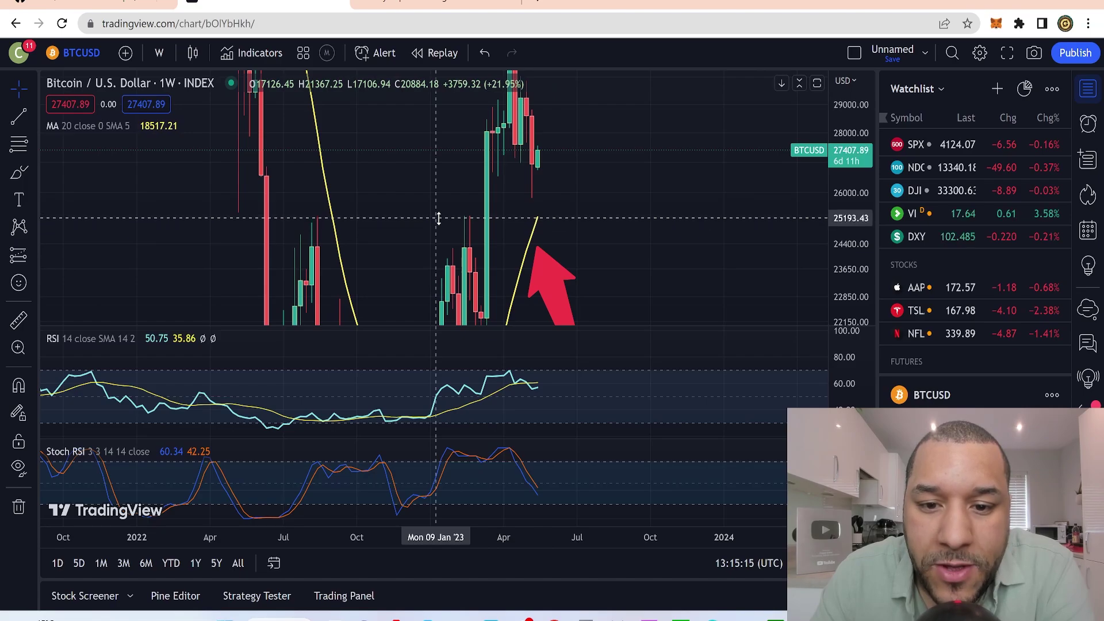
left_click(439, 218)
Examine price against the 20-week moving average from the 2022 decline through the March 2023 low to the current candle.
scroll(466, 221, "right", 10)
mouse_move(404, 186)
left_mouse_down()
mouse_move(723, 250)
mouse_move(733, 180)
left_mouse_up()
left_click_drag(856, 115, 855, 237)
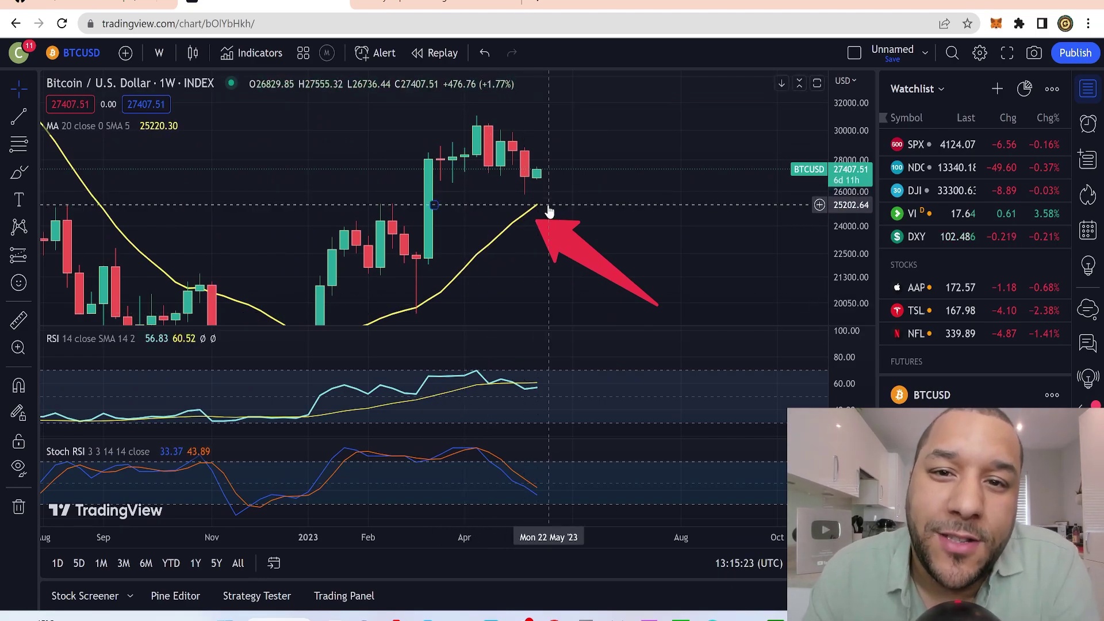
scroll(636, 286, "down", 5)
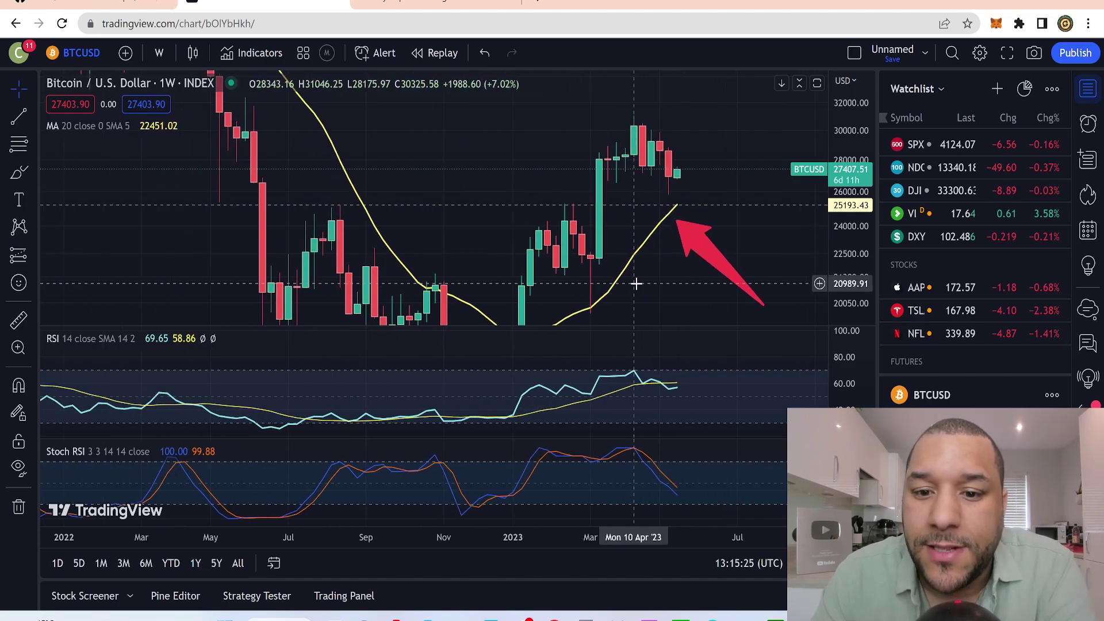
left_click_drag(863, 231, 862, 246)
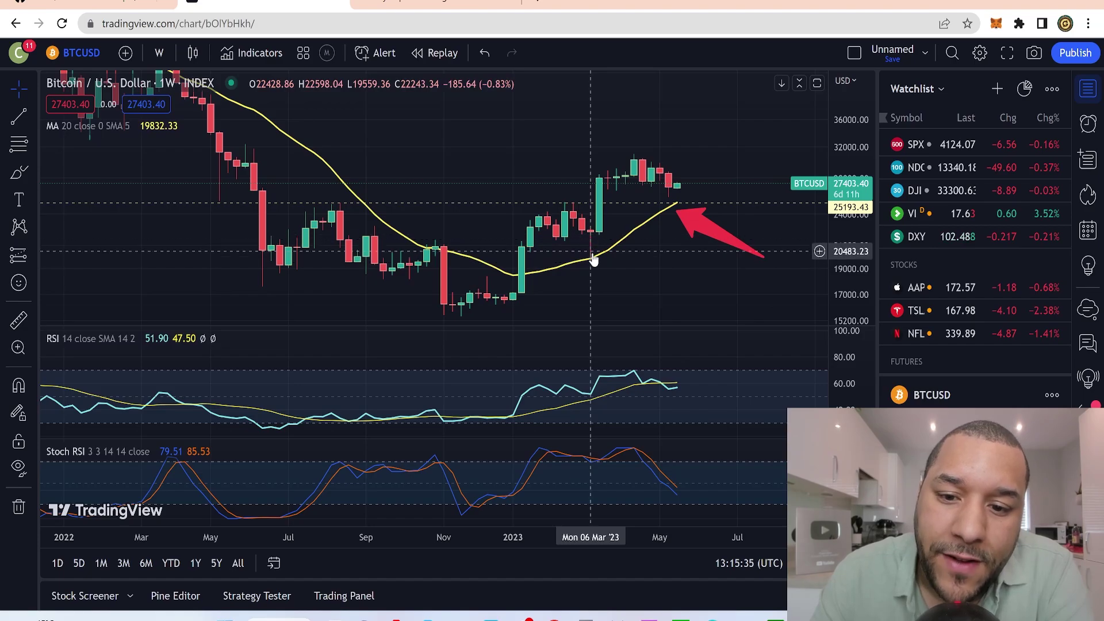
left_click_drag(656, 281, 581, 264)
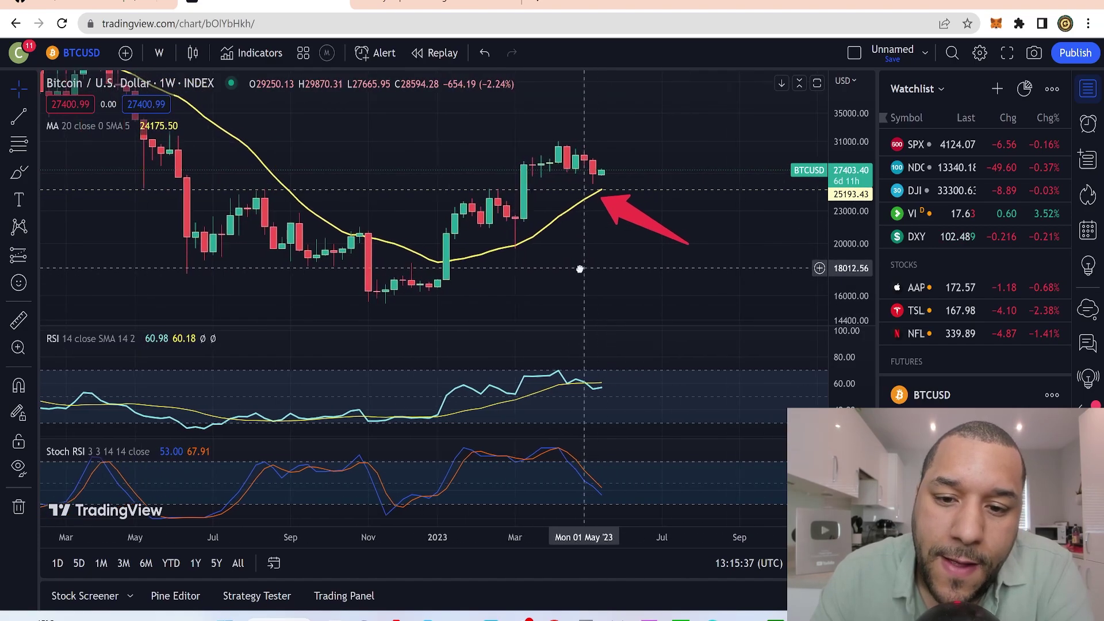
scroll(592, 224, "down", 2)
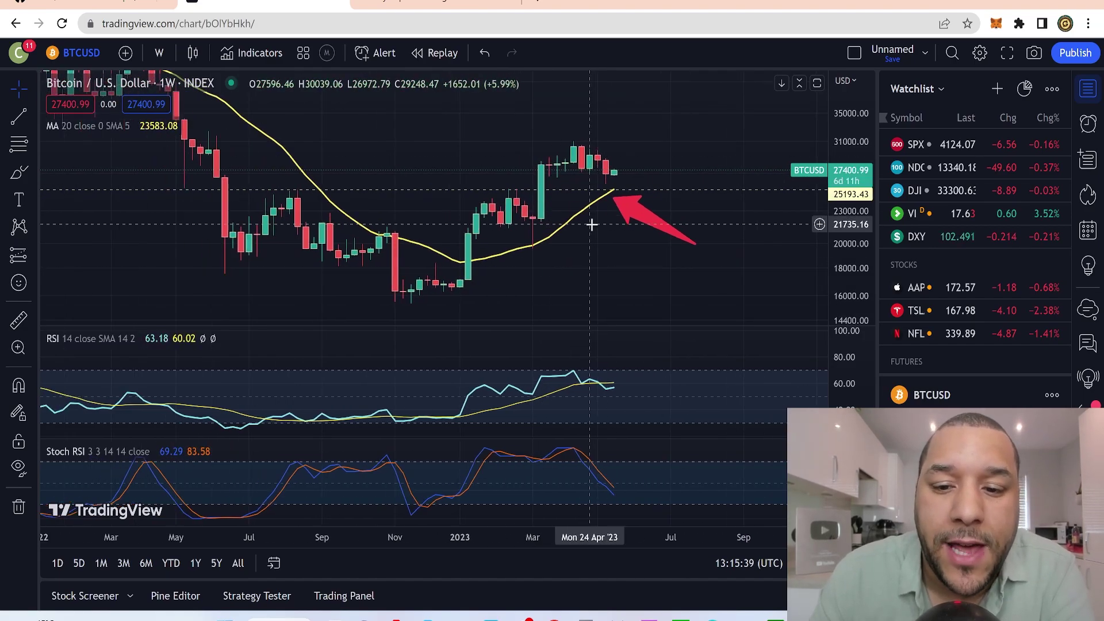
left_click_drag(621, 259, 529, 288)
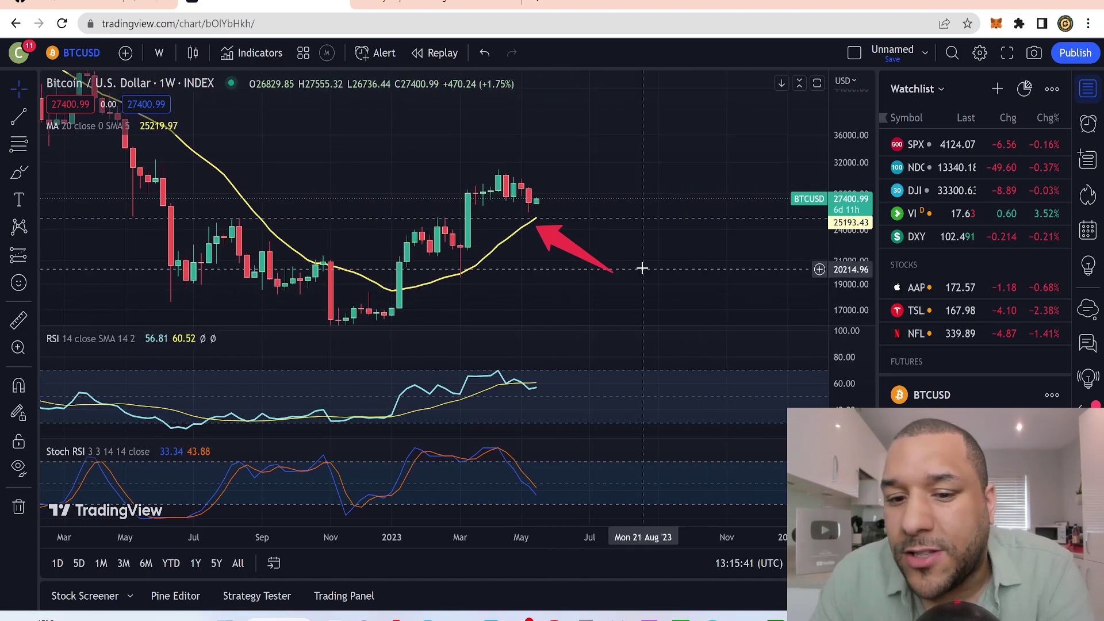